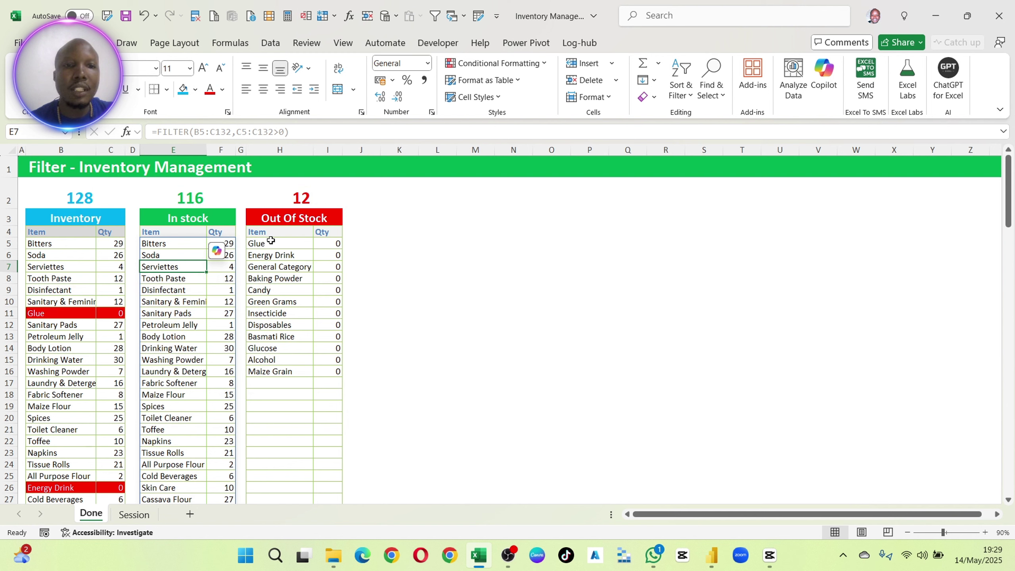
- Examine the In stock and Out Of Stock lists on the Done sheet while recalculating the inventory quantities twice
{"action": "left_click_drag", "start_coordinate": [280, 243], "coordinate": [327, 371]}
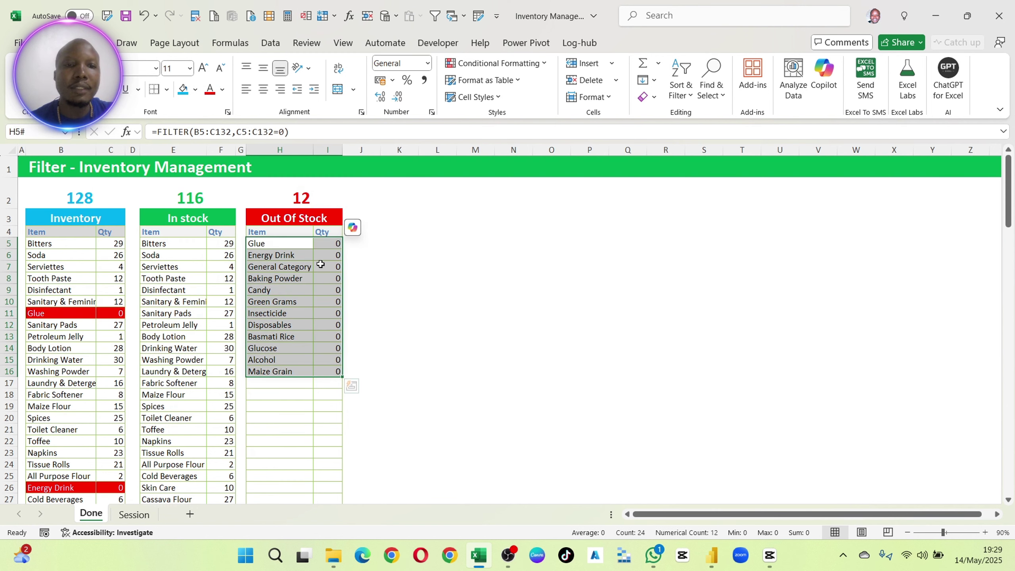
{"action": "left_click_drag", "start_coordinate": [164, 240], "coordinate": [218, 406]}
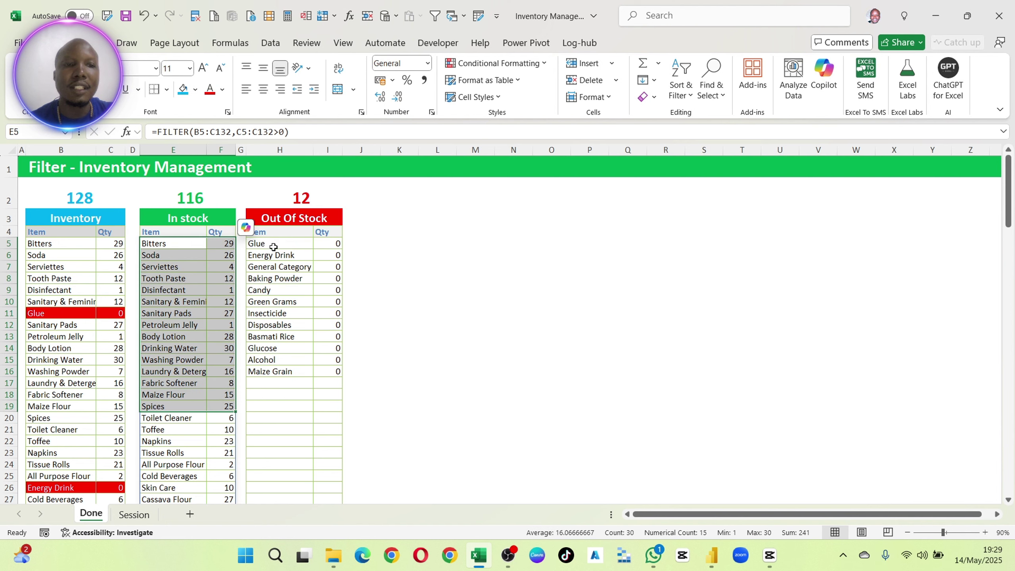
{"action": "left_click_drag", "start_coordinate": [34, 318], "coordinate": [115, 314]}
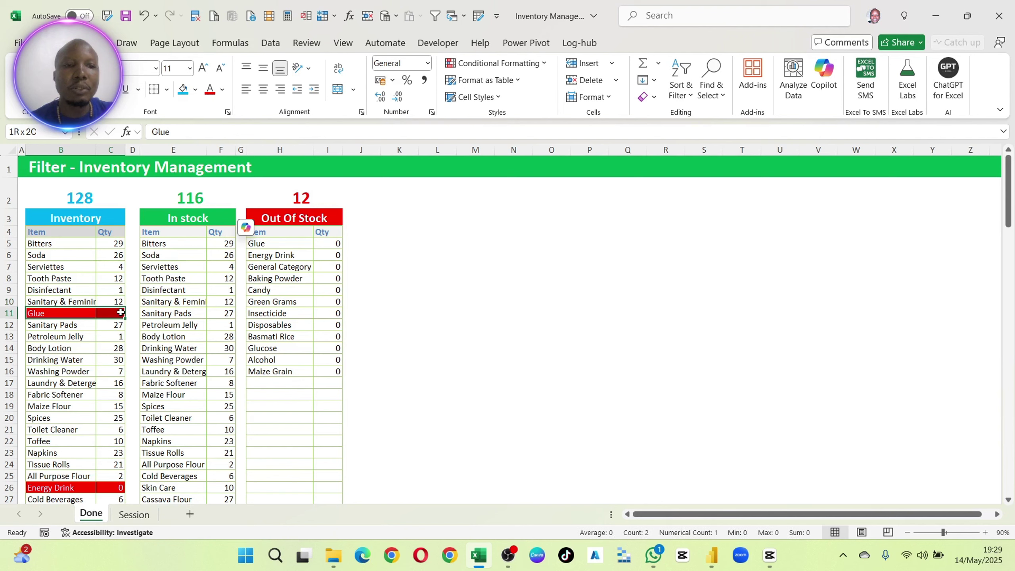
{"action": "left_click", "coordinate": [287, 16]}
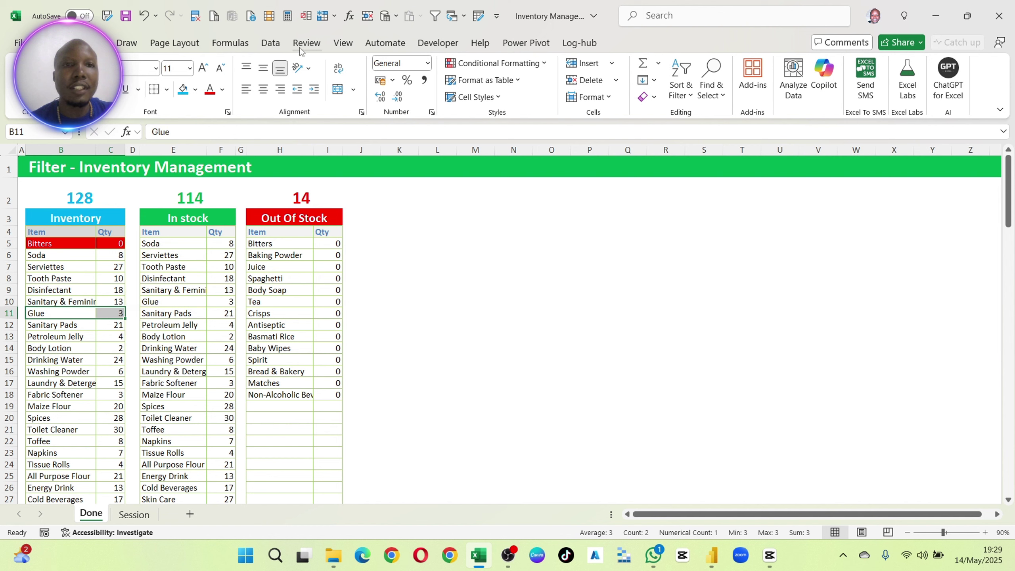
{"action": "left_click", "coordinate": [287, 15]}
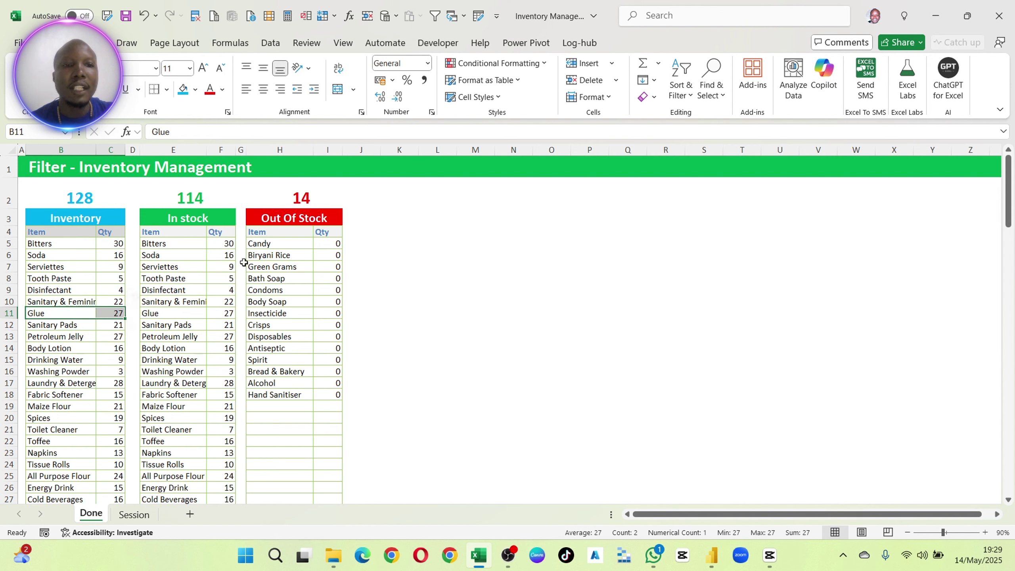
{"action": "left_click_drag", "start_coordinate": [277, 248], "coordinate": [315, 401]}
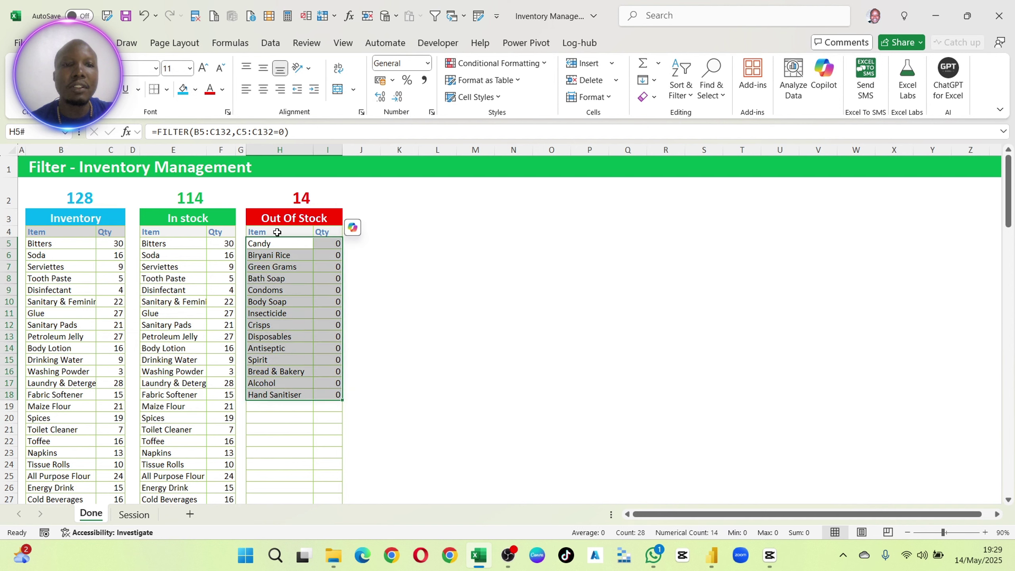
{"action": "left_click_drag", "start_coordinate": [301, 198], "coordinate": [314, 394]}
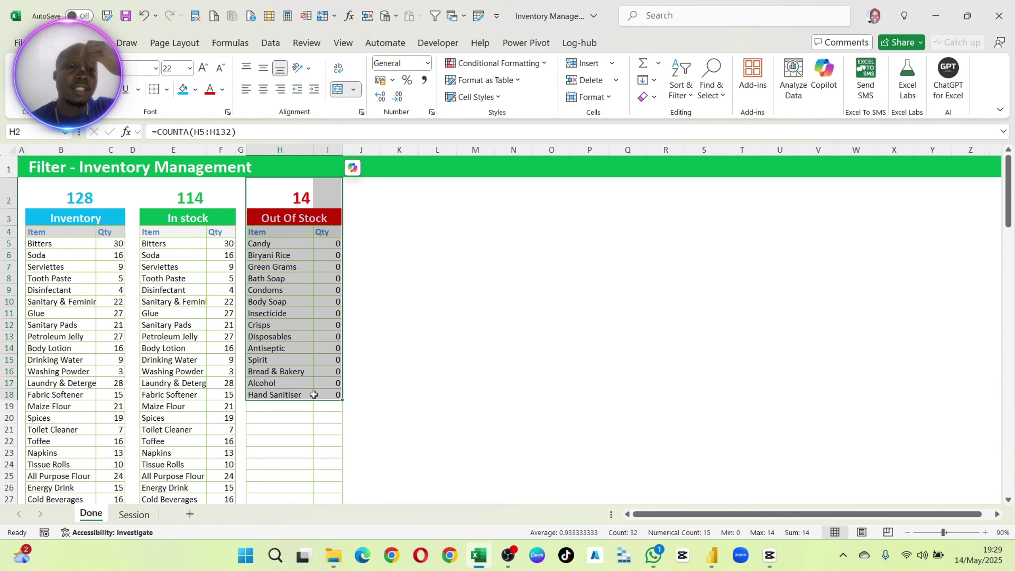
{"action": "left_click", "coordinate": [223, 278]}
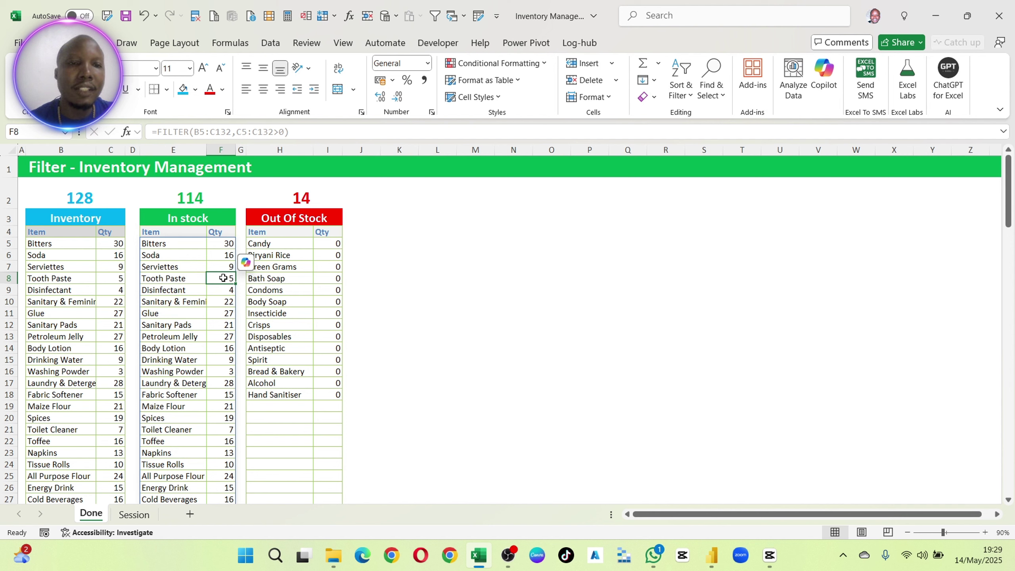
- On the Session sheet, start a FILTER formula in the In stock cell E5 with B5:C132 as its array
{"action": "left_click", "coordinate": [129, 517]}
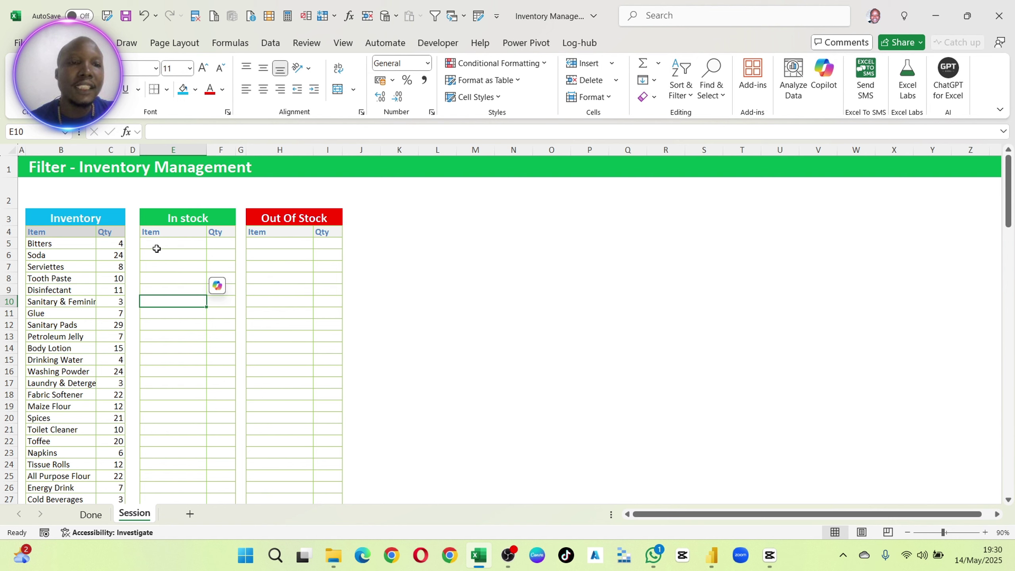
{"action": "left_click", "coordinate": [156, 244]}
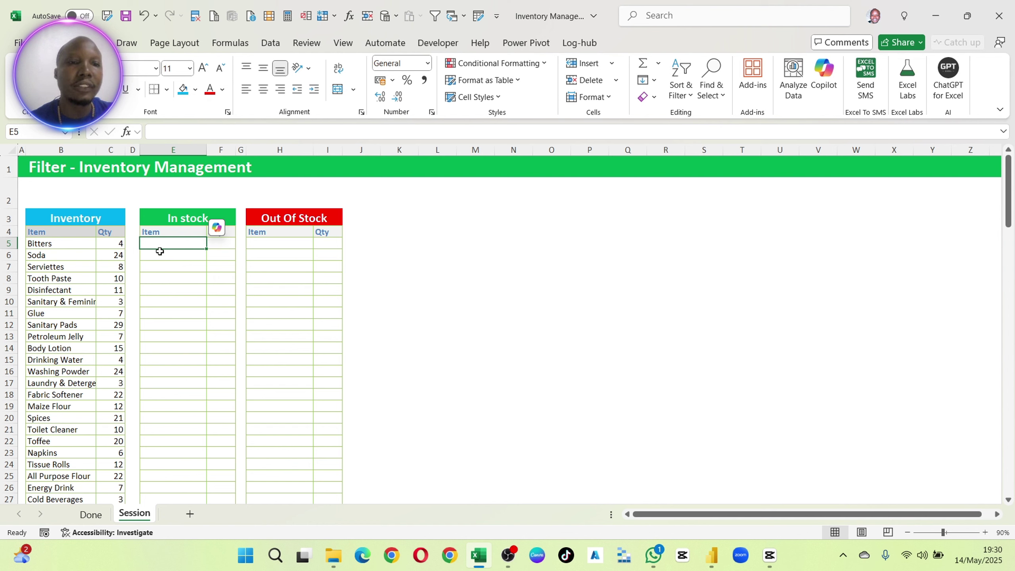
{"action": "type", "text": "="}
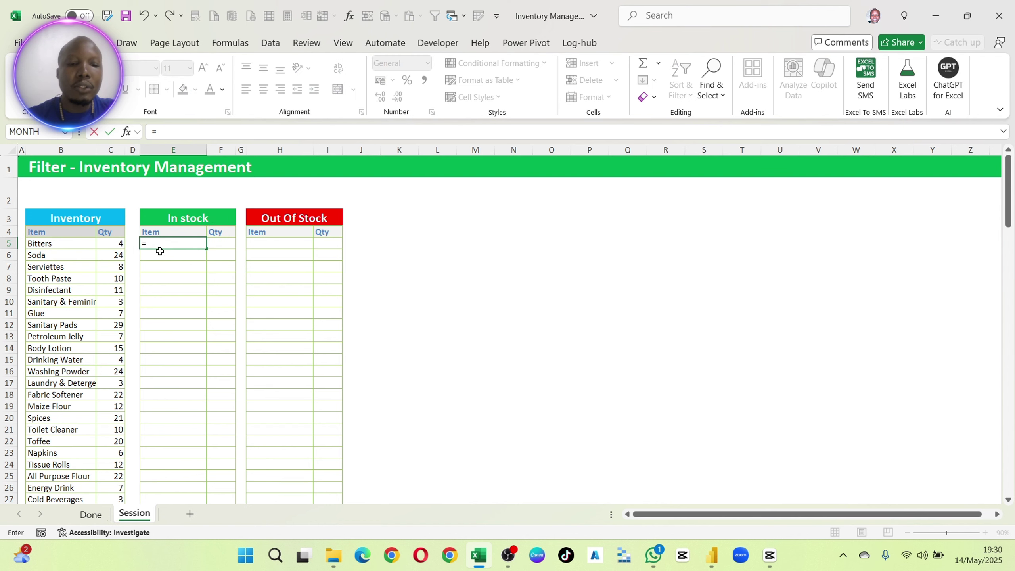
{"action": "type", "text": "filter"}
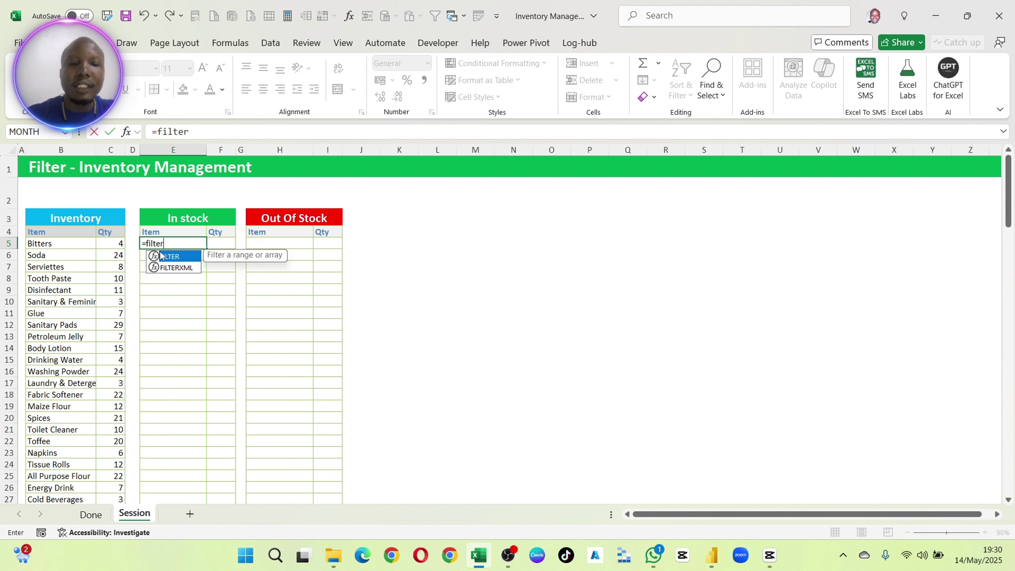
{"action": "type", "text": "("}
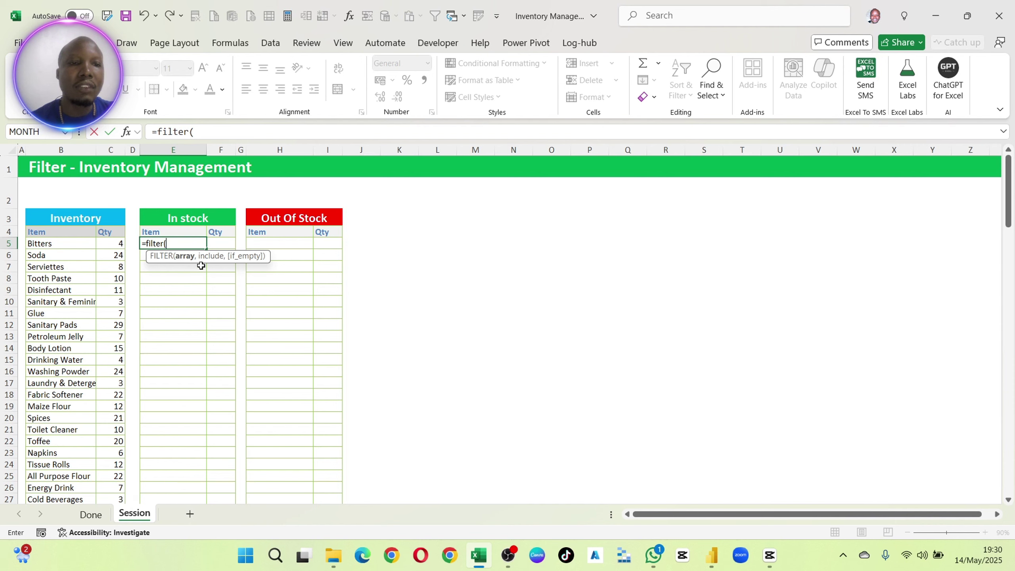
{"action": "left_click_drag", "start_coordinate": [42, 243], "coordinate": [113, 284]}
{"action": "key", "text": "ctrl+shift+Down"}
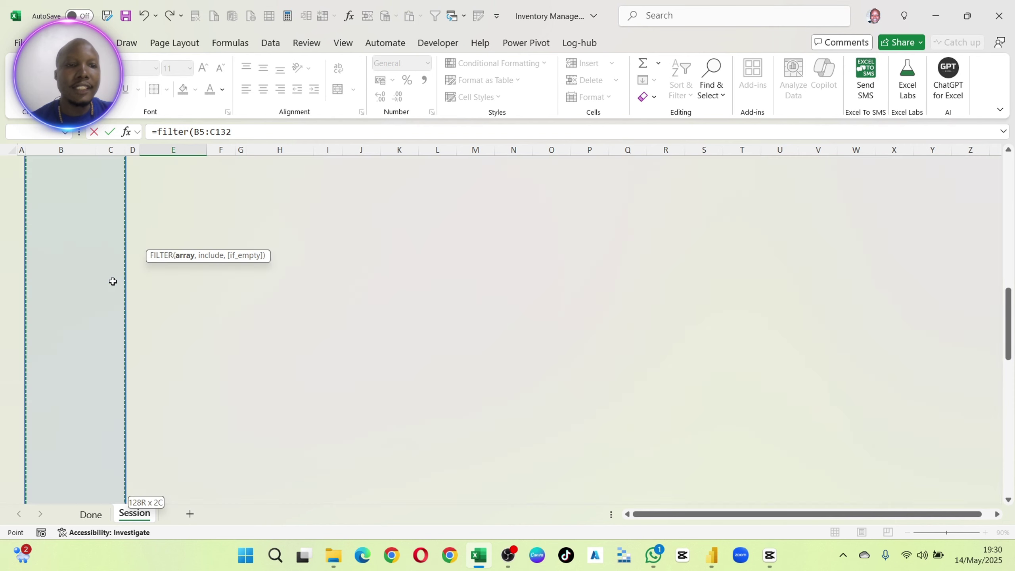
{"action": "type", "text": ","}
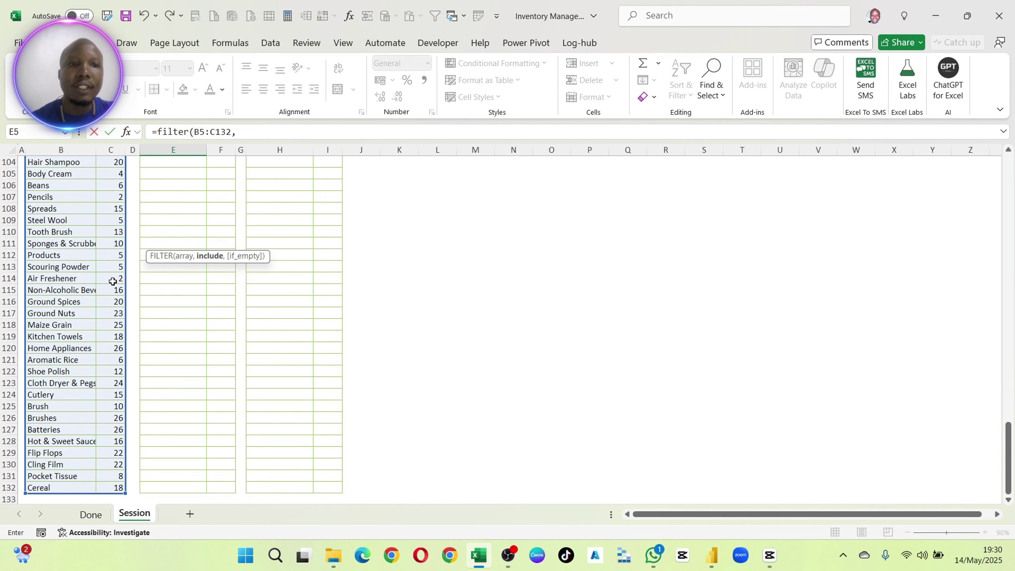
- Complete the In stock FILTER formula with the include condition C5:C132>0 and enter it
{"action": "scroll", "coordinate": [202, 225], "scroll_direction": "up", "scroll_amount": 20}
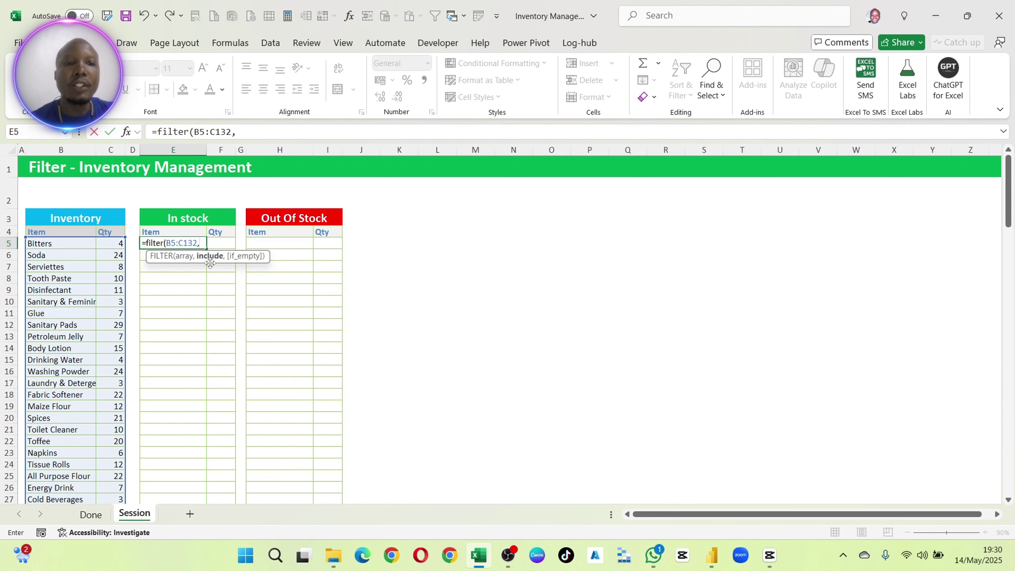
{"action": "left_click_drag", "start_coordinate": [110, 243], "coordinate": [120, 290]}
{"action": "key", "text": "ctrl+shift+Down"}
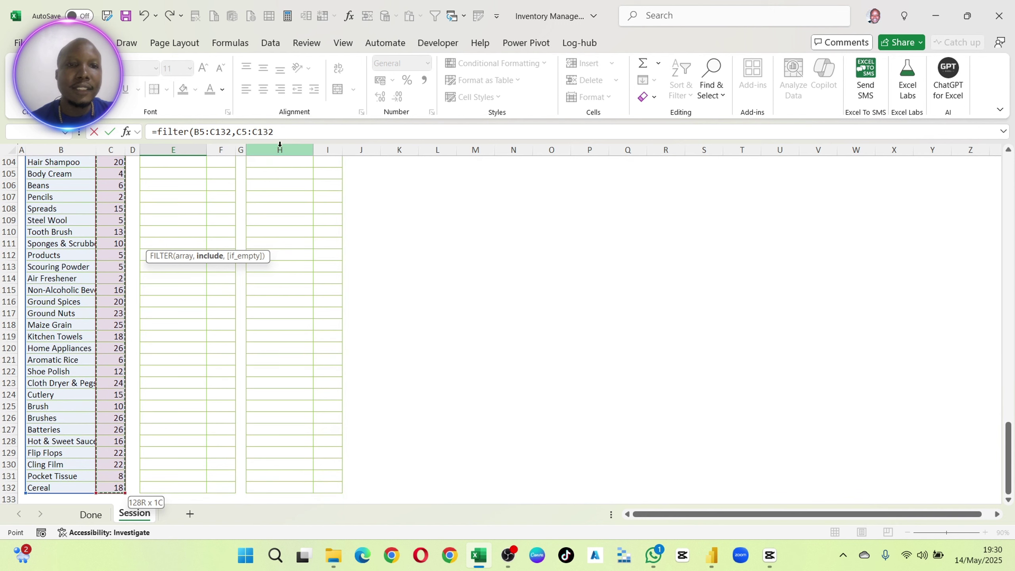
{"action": "left_click", "coordinate": [280, 129]}
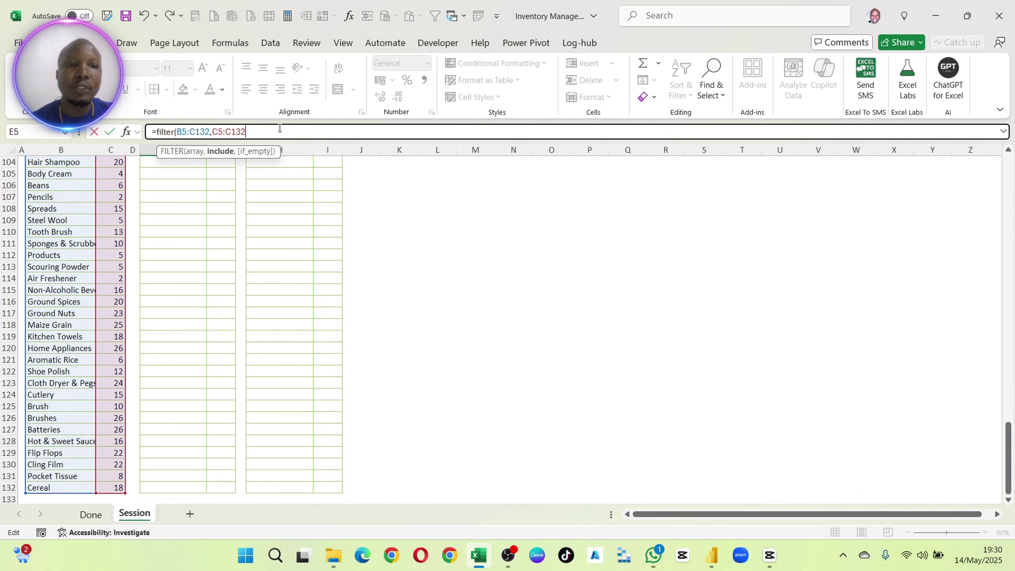
{"action": "type", "text": ">"}
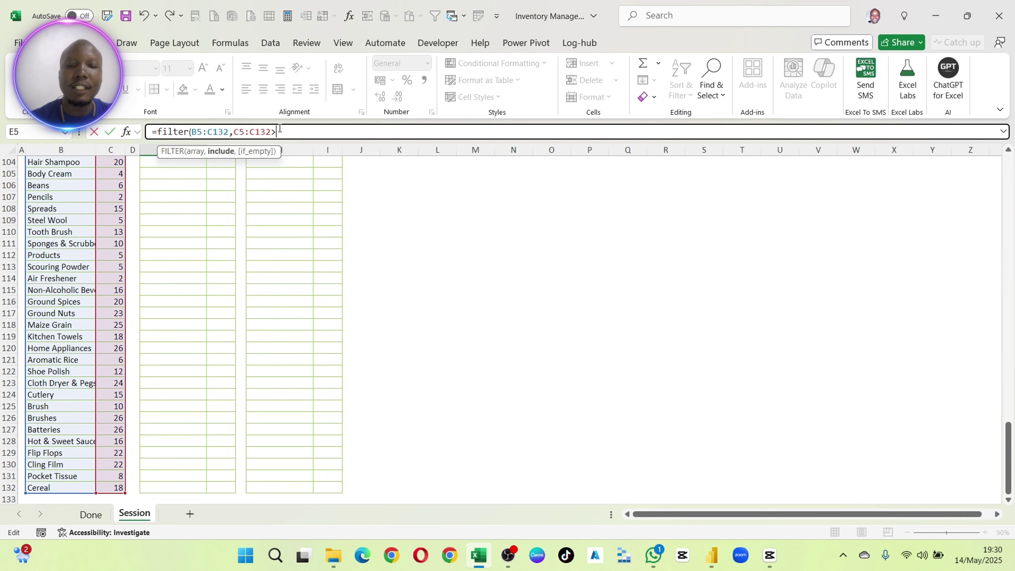
{"action": "type", "text": "0"}
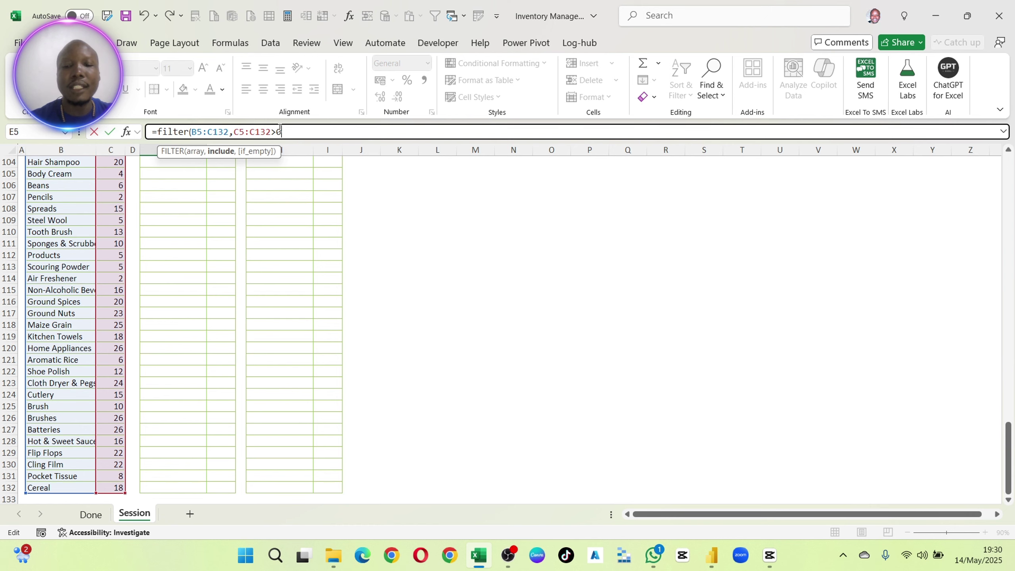
{"action": "type", "text": ")"}
{"action": "key", "text": "Return"}
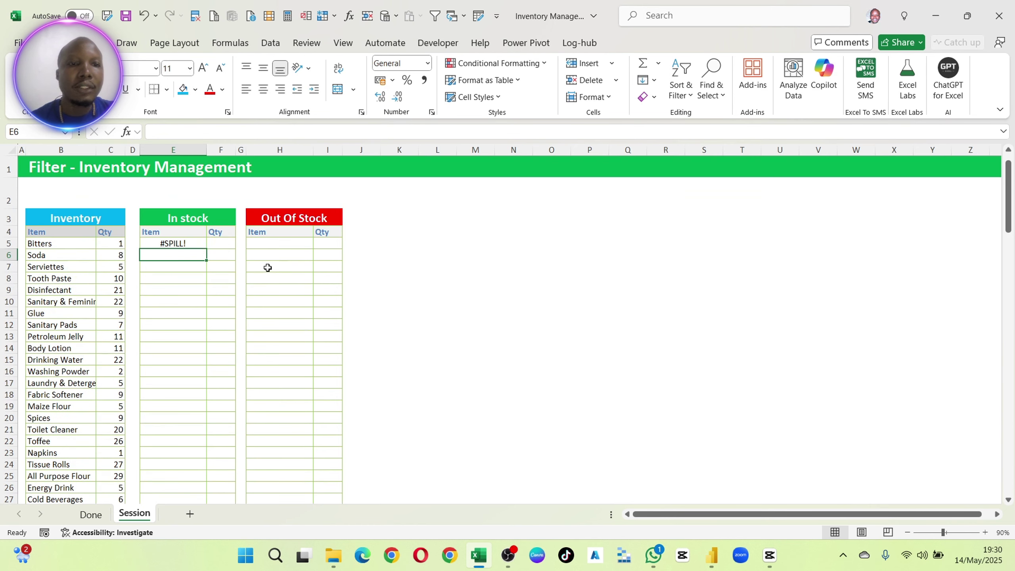
- Recalculate the workbook twice and re-enter the unchanged FILTER formula in E5
{"action": "left_click", "coordinate": [167, 245]}
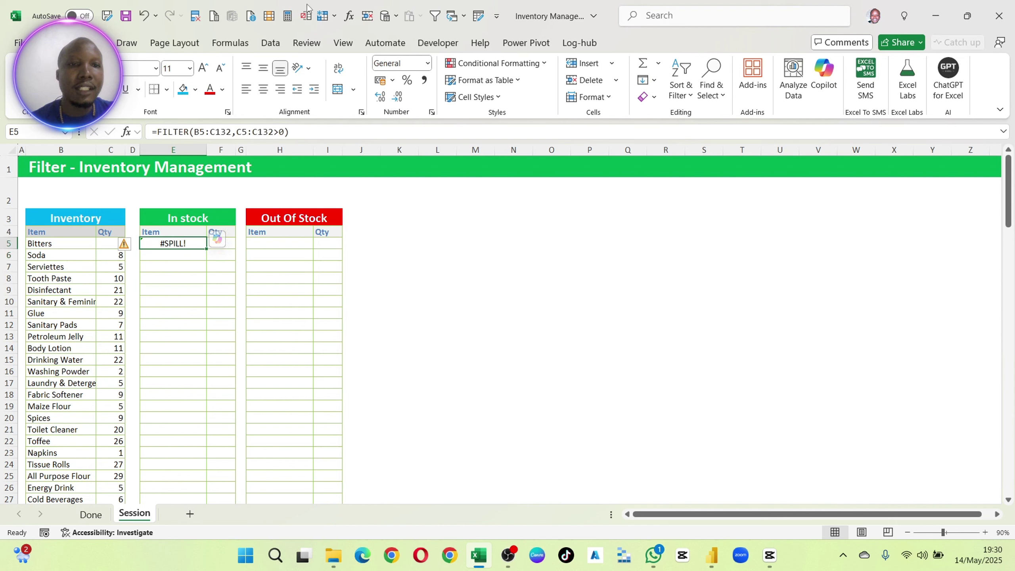
{"action": "left_click", "coordinate": [288, 17]}
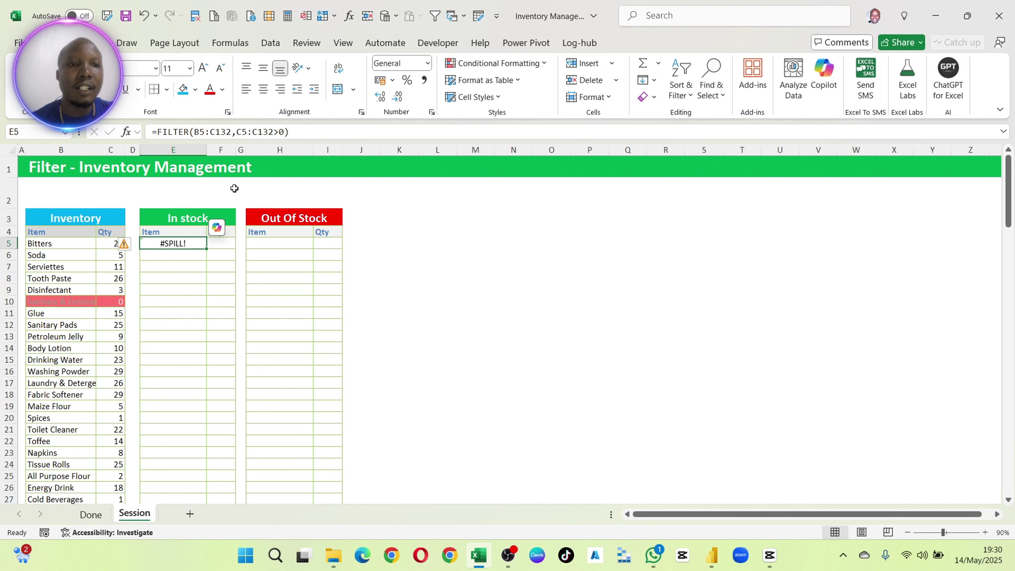
{"action": "left_click", "coordinate": [285, 17]}
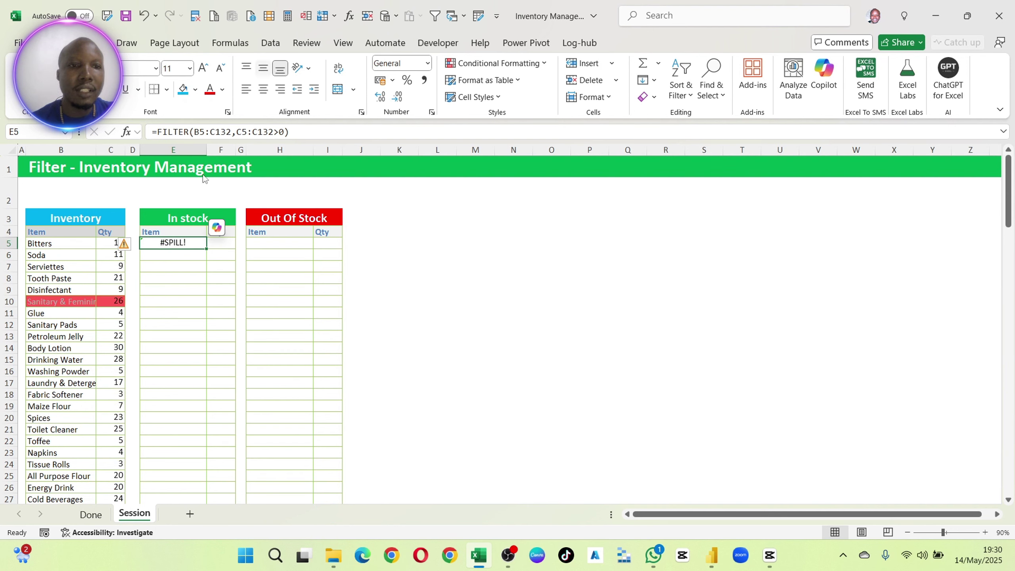
{"action": "left_click", "coordinate": [297, 131]}
{"action": "left_click", "coordinate": [158, 132]}
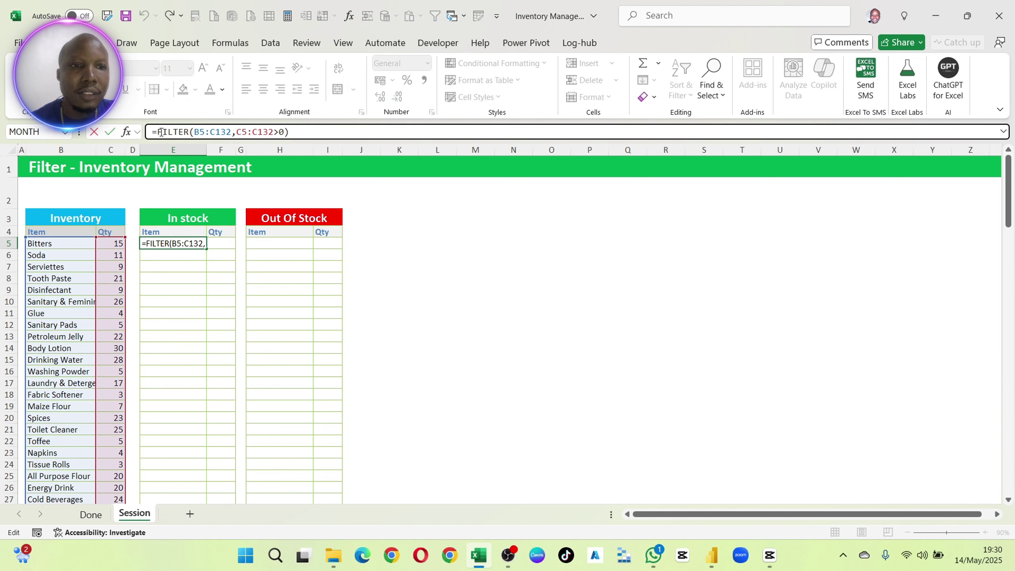
{"action": "key", "text": "Return"}
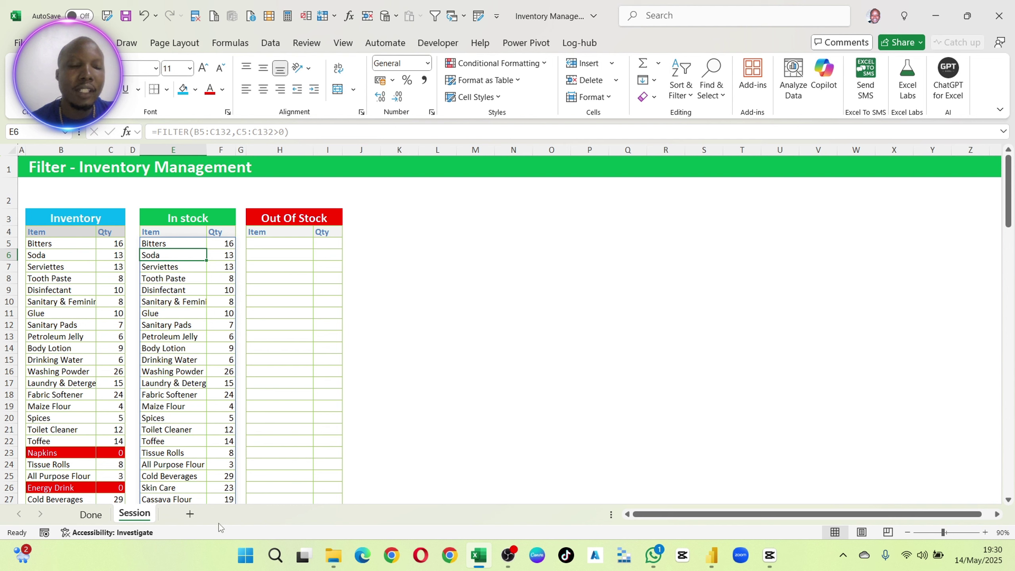
- Copy the full FILTER formula text from E5 into the first Out Of Stock item cell, H5
{"action": "left_click", "coordinate": [110, 254]}
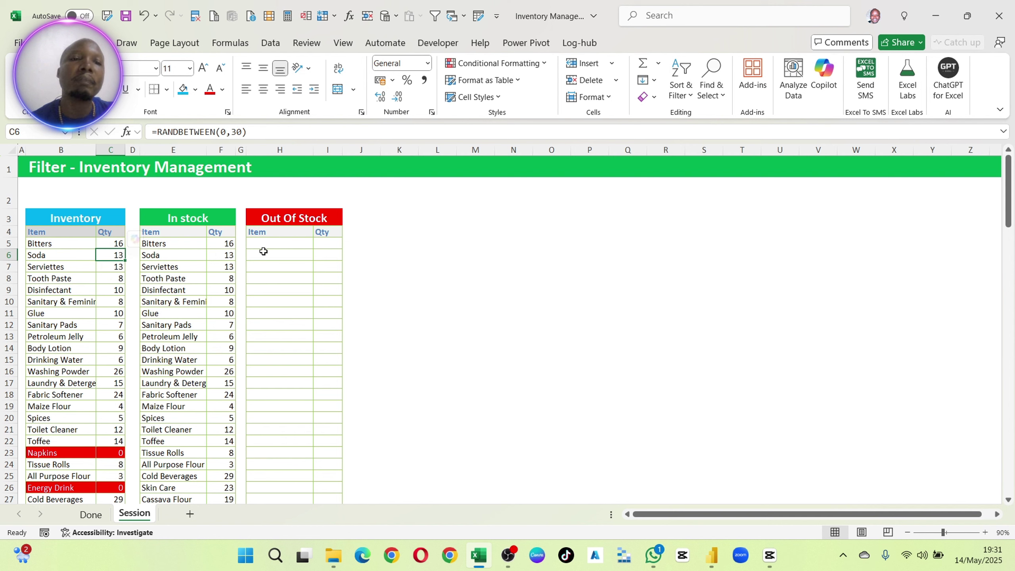
{"action": "left_click", "coordinate": [164, 240]}
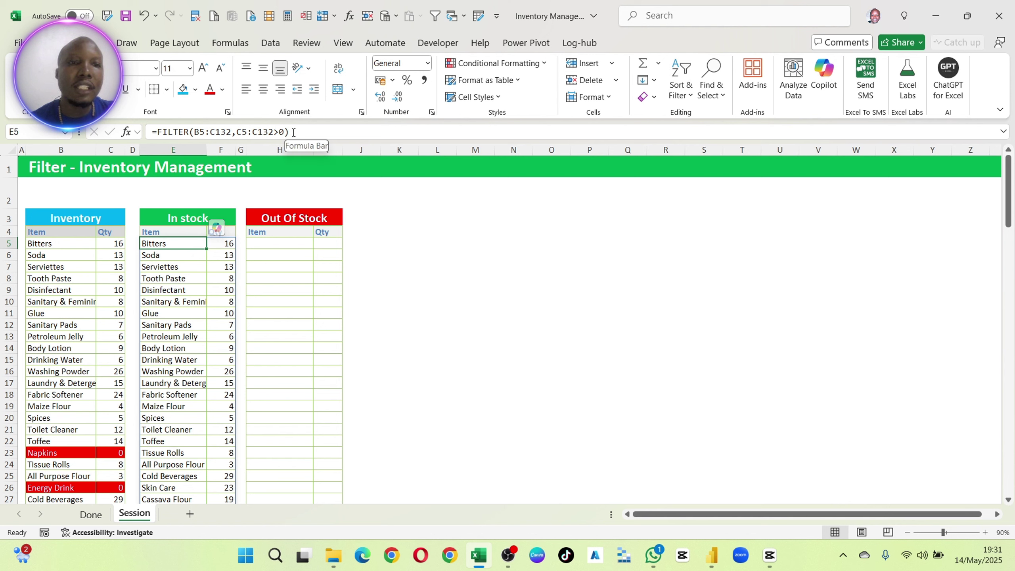
{"action": "left_click_drag", "start_coordinate": [294, 132], "coordinate": [141, 145]}
{"action": "key", "text": "ctrl+c"}
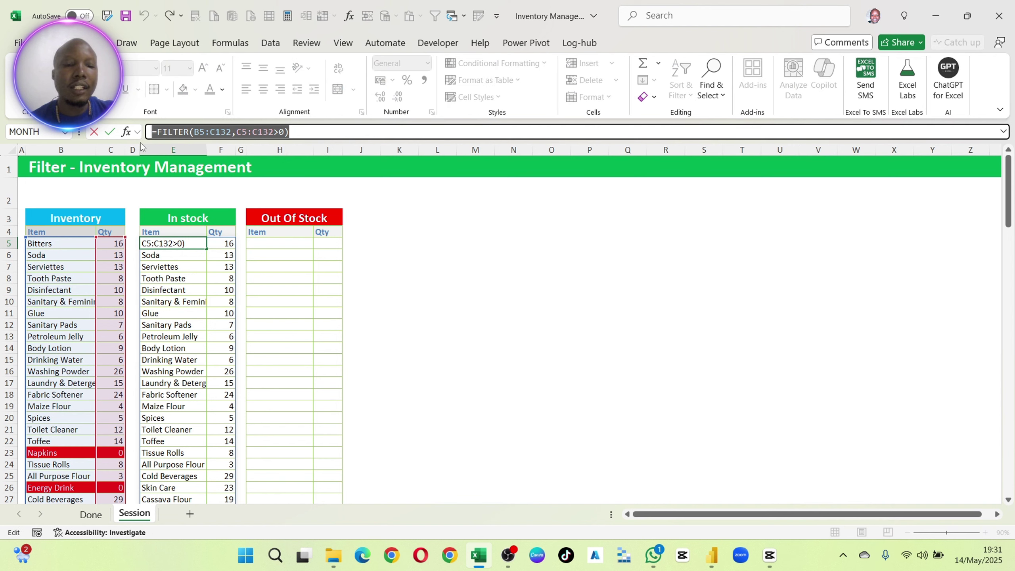
{"action": "key", "text": "Return"}
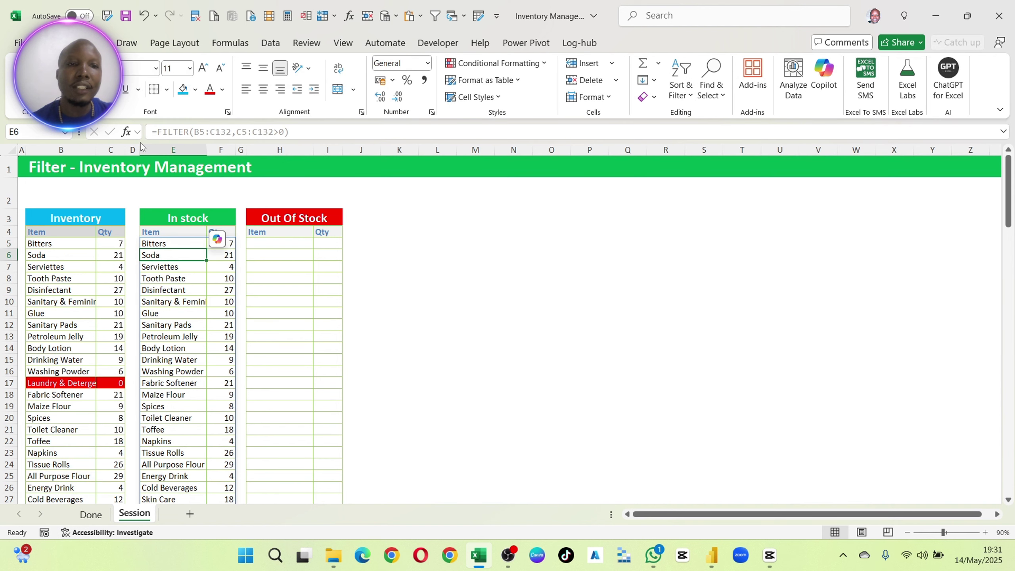
{"action": "left_click", "coordinate": [287, 245]}
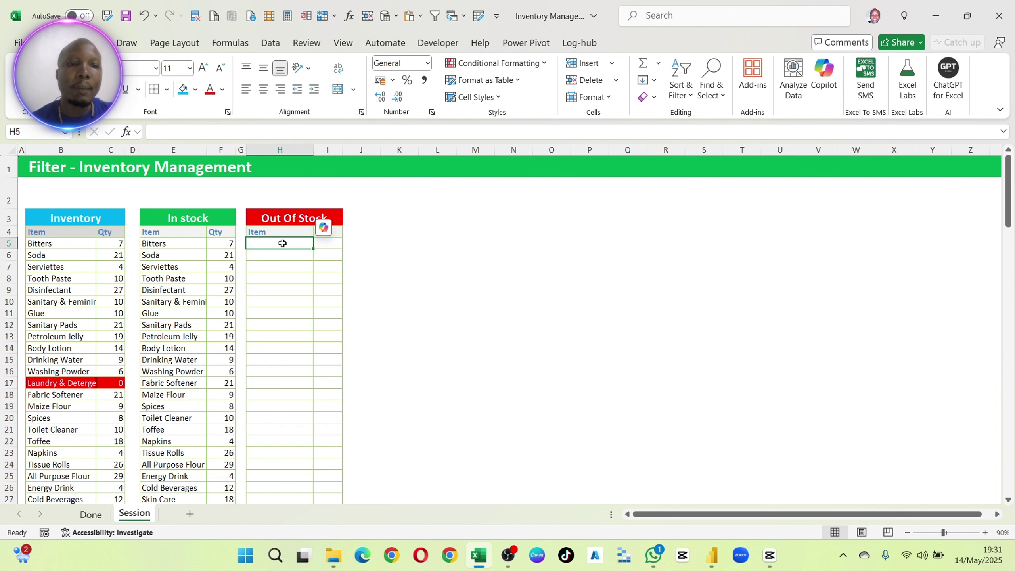
{"action": "double_click", "coordinate": [283, 244]}
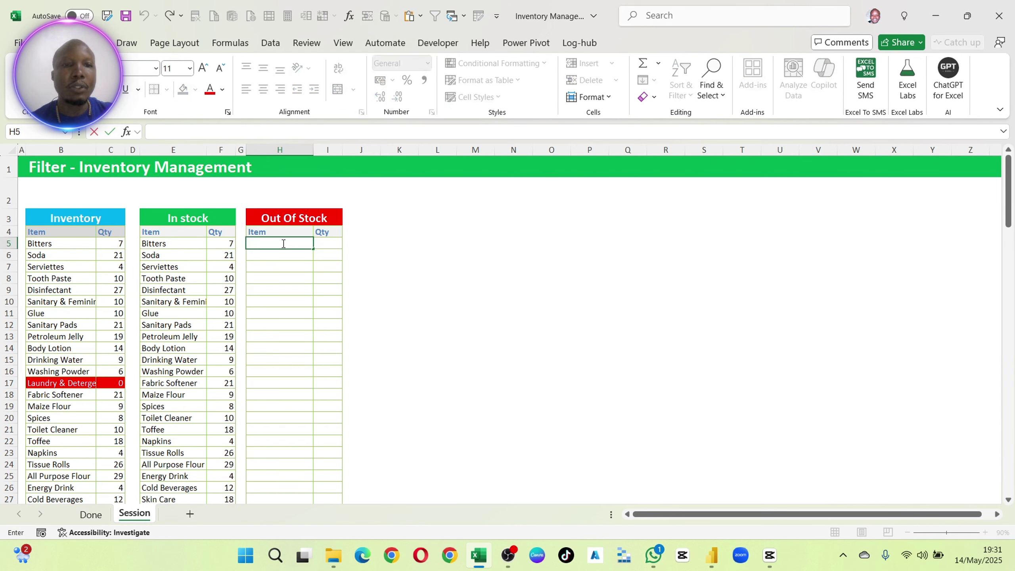
{"action": "key", "text": "ctrl+v"}
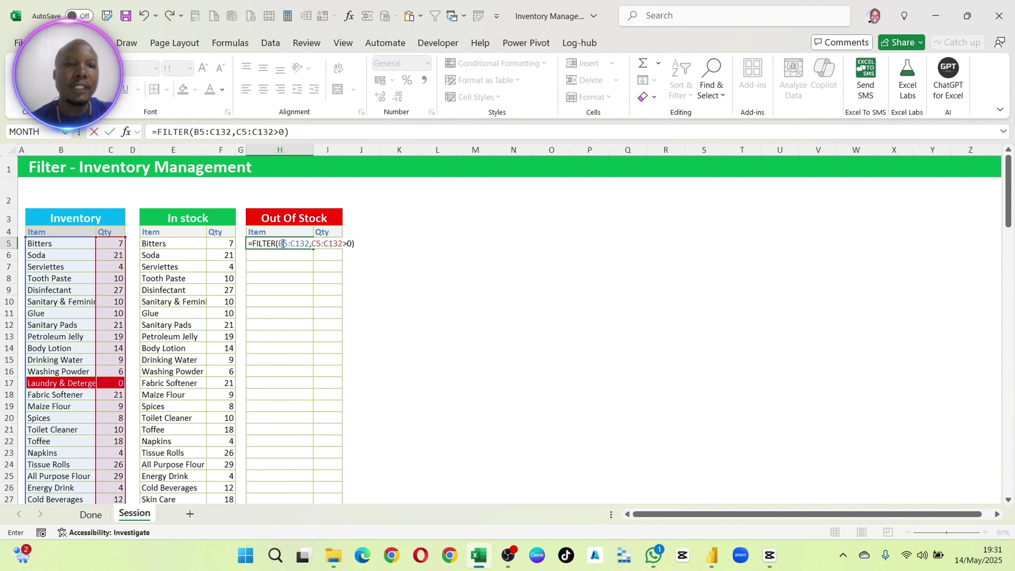
- Change the include condition of the FILTER formula in H5 to C5:C132=0 and enter it
{"action": "left_click", "coordinate": [349, 244]}
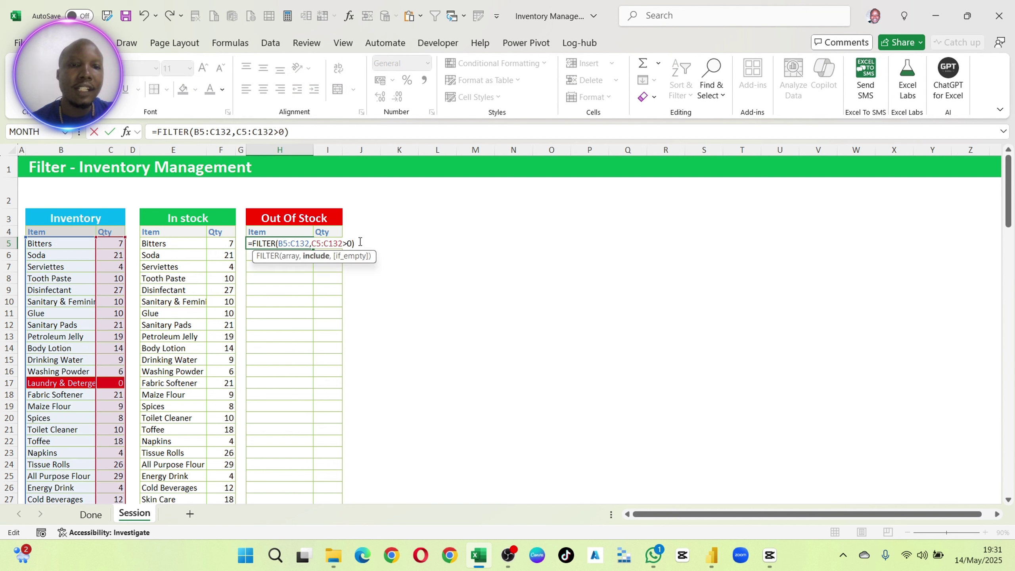
{"action": "key", "text": "BackSpace"}
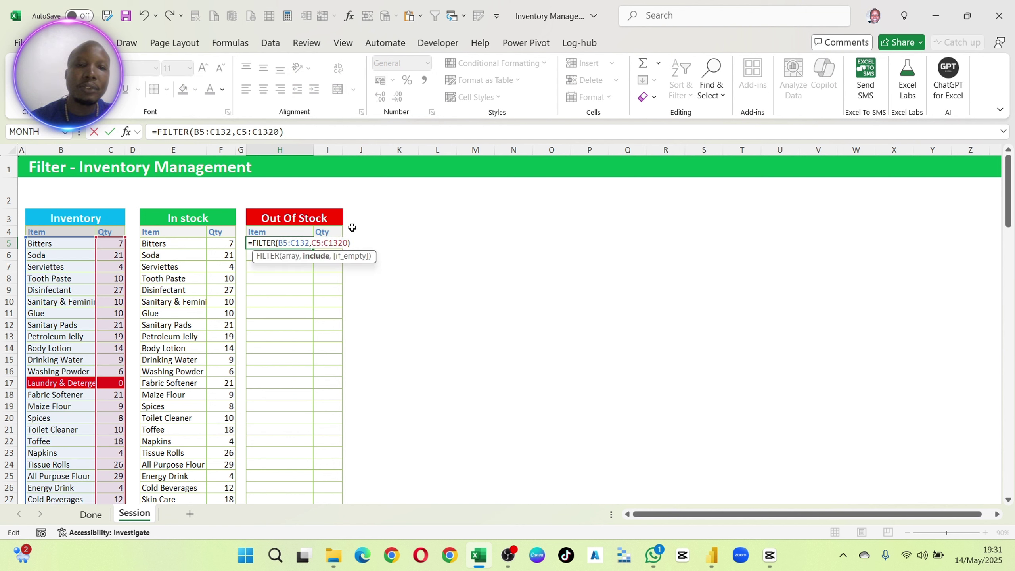
{"action": "type", "text": "="}
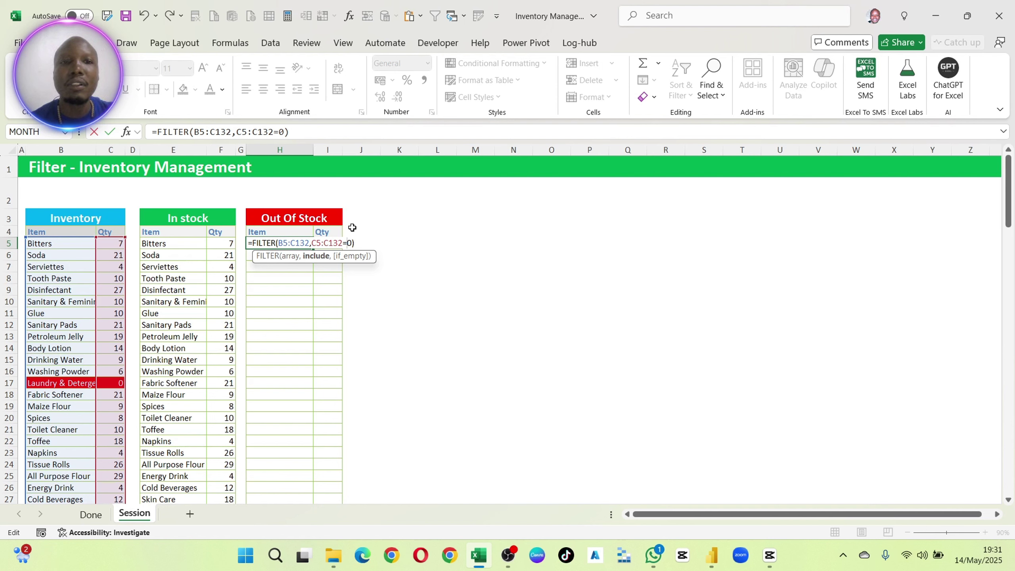
{"action": "key", "text": "Return"}
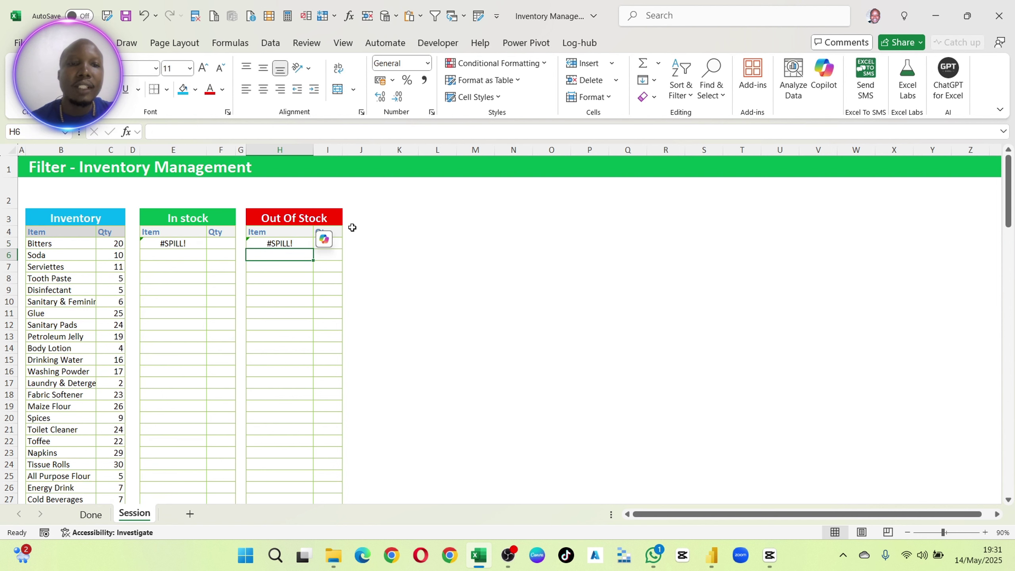
- Recalculate the workbook several times, re-enter the unchanged FILTER formula in H5, and check the out-of-stock list against the inventory
{"action": "left_click", "coordinate": [288, 17]}
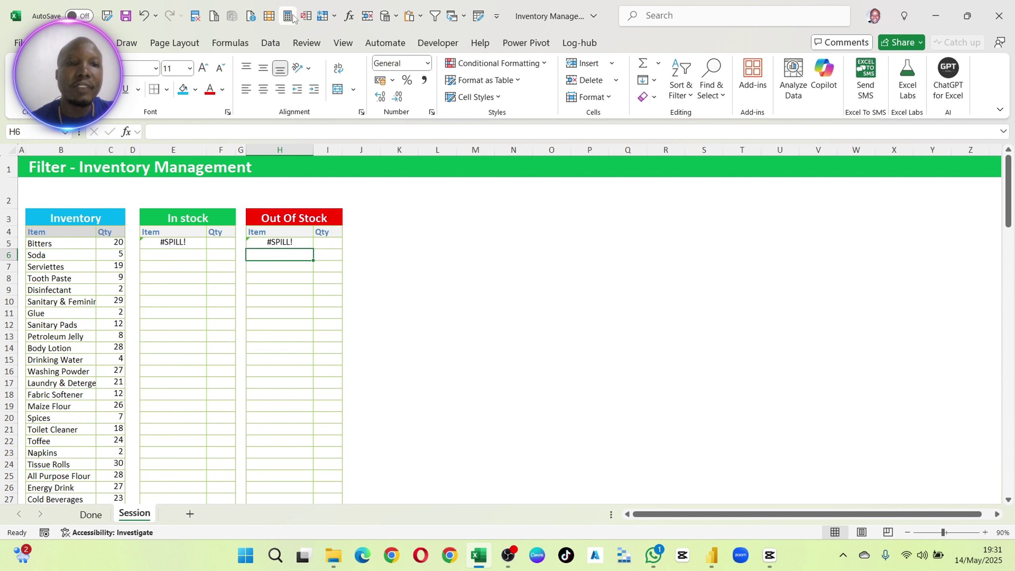
{"action": "left_click", "coordinate": [288, 17]}
{"action": "left_click", "coordinate": [289, 17]}
{"action": "left_click", "coordinate": [288, 17]}
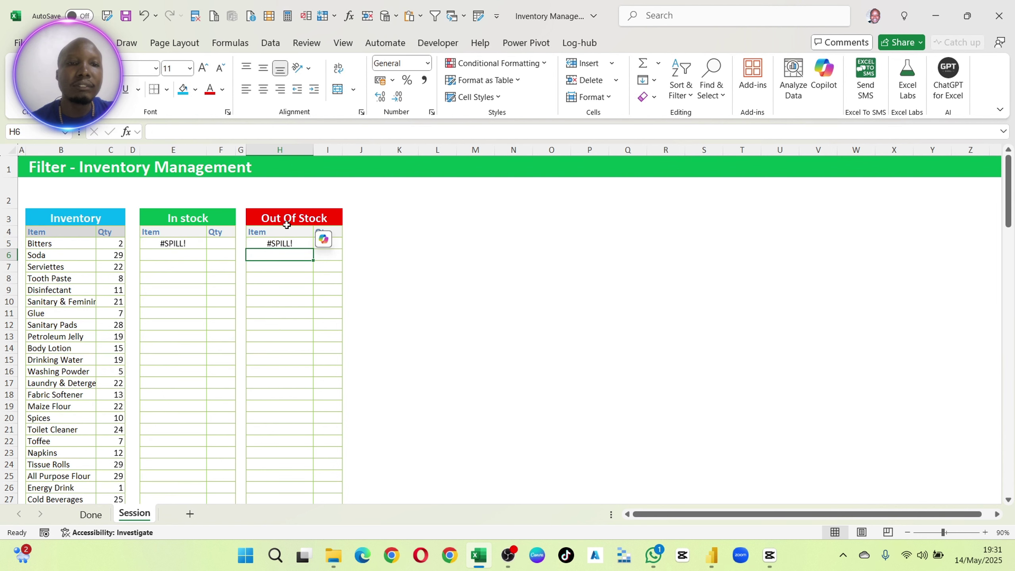
{"action": "double_click", "coordinate": [287, 243]}
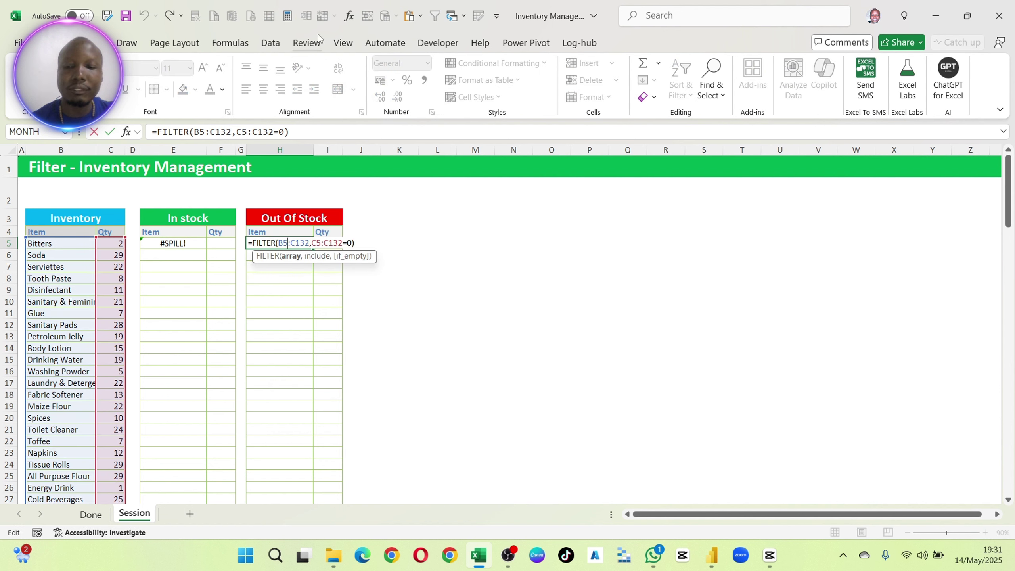
{"action": "key", "text": "Return"}
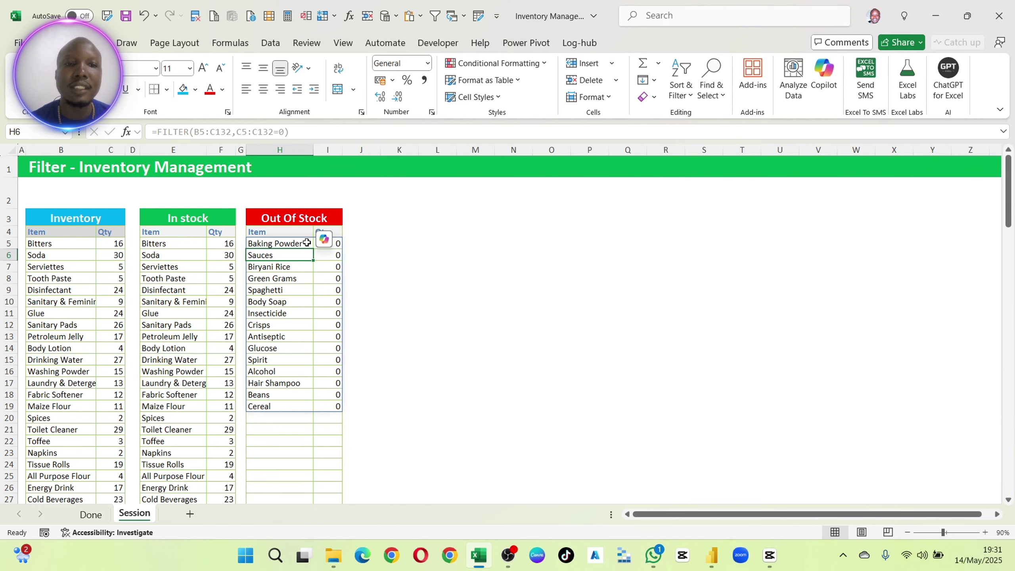
{"action": "scroll", "coordinate": [86, 272], "scroll_direction": "down", "scroll_amount": 4}
{"action": "scroll", "coordinate": [86, 276], "scroll_direction": "down", "scroll_amount": 11}
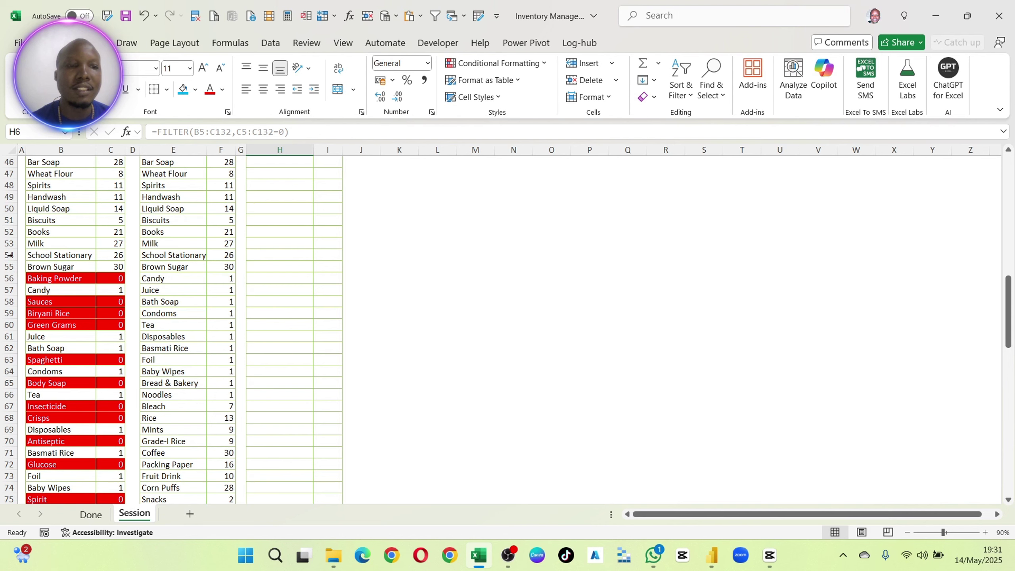
{"action": "scroll", "coordinate": [292, 237], "scroll_direction": "up", "scroll_amount": 13}
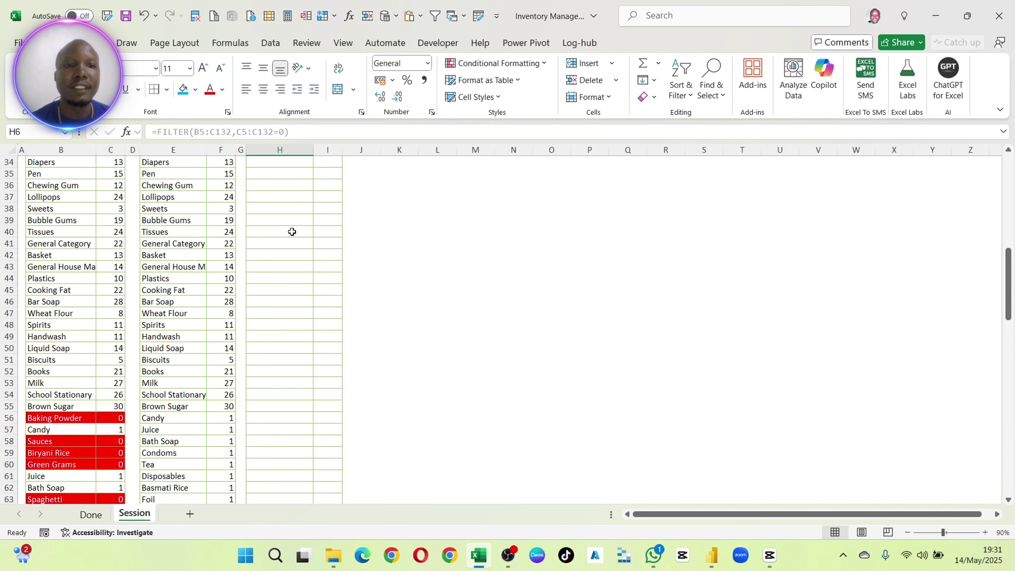
{"action": "scroll", "coordinate": [292, 238], "scroll_direction": "up", "scroll_amount": 2}
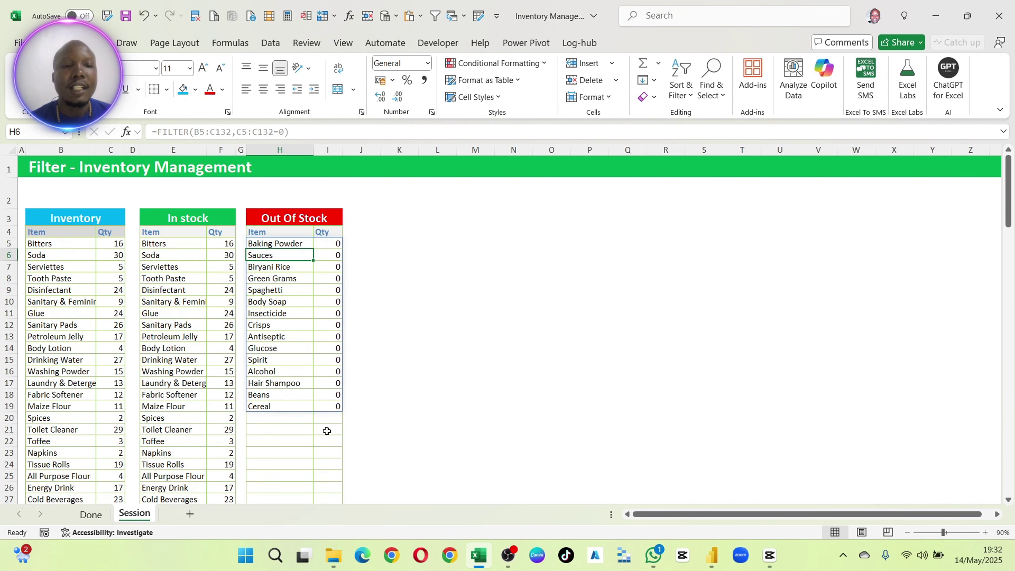
- Enter a COUNTA formula over B5:B132 in cell B2 above the Inventory heading
{"action": "left_click", "coordinate": [57, 198]}
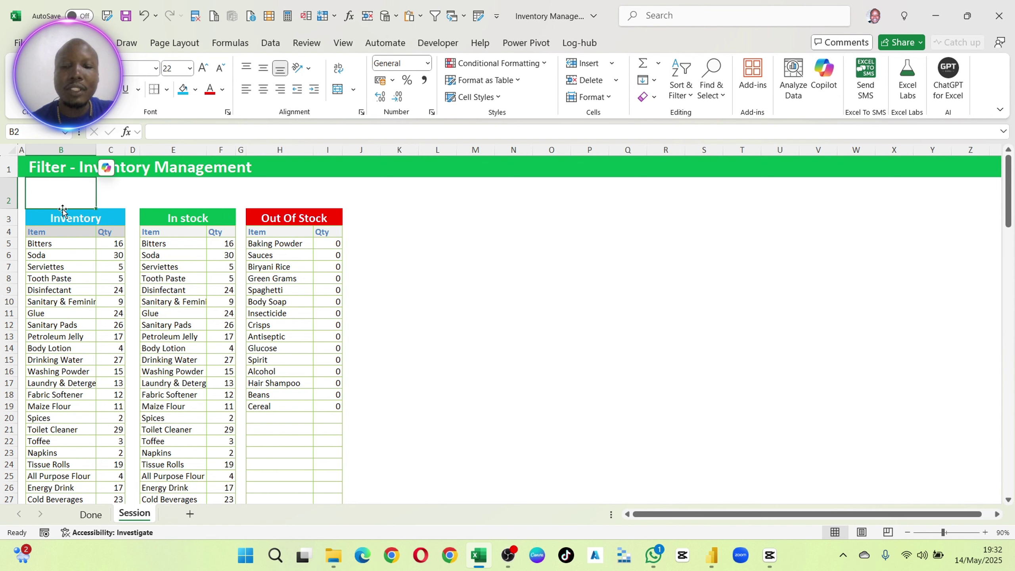
{"action": "type", "text": "="}
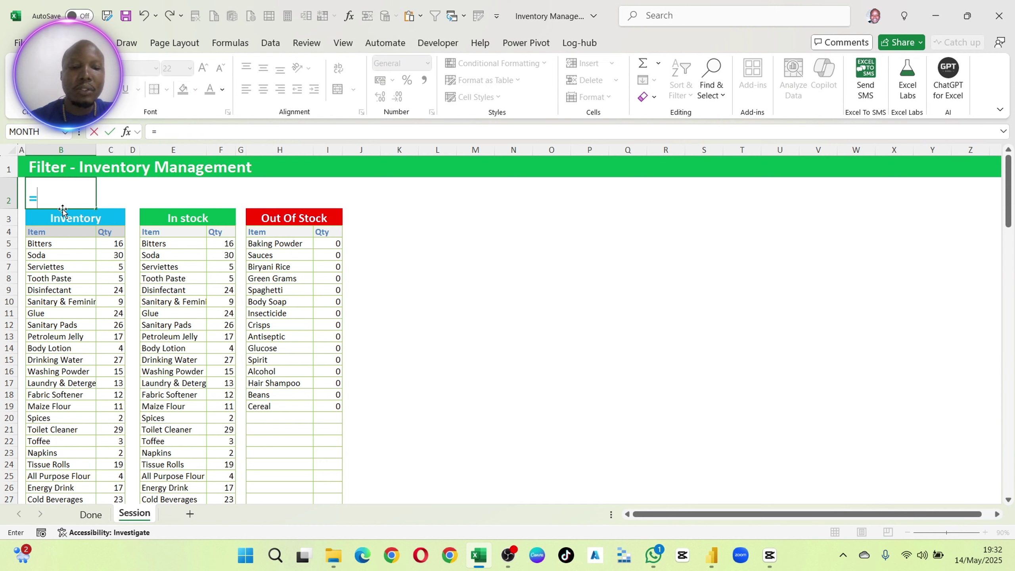
{"action": "type", "text": "count"}
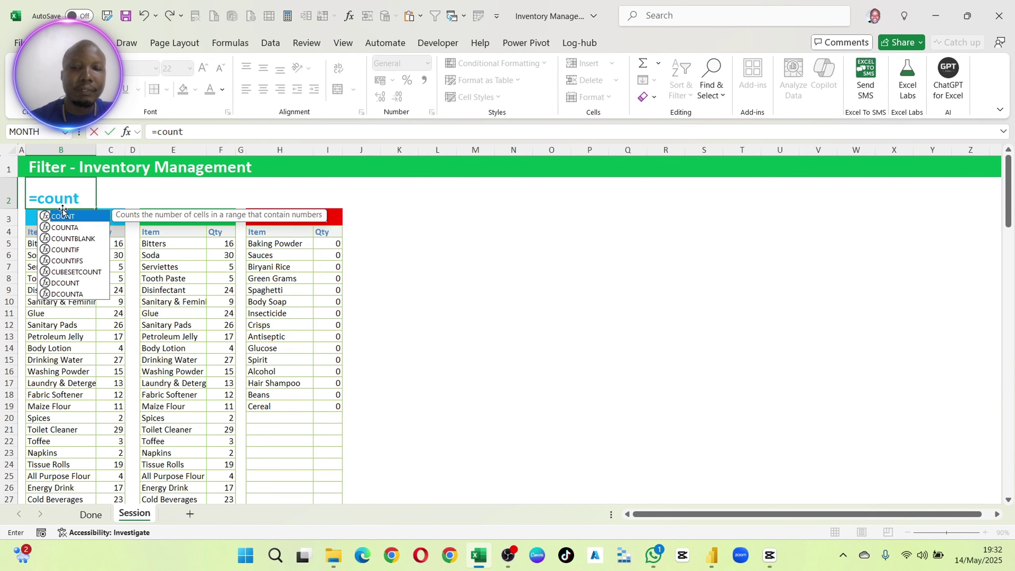
{"action": "key", "text": "Down"}
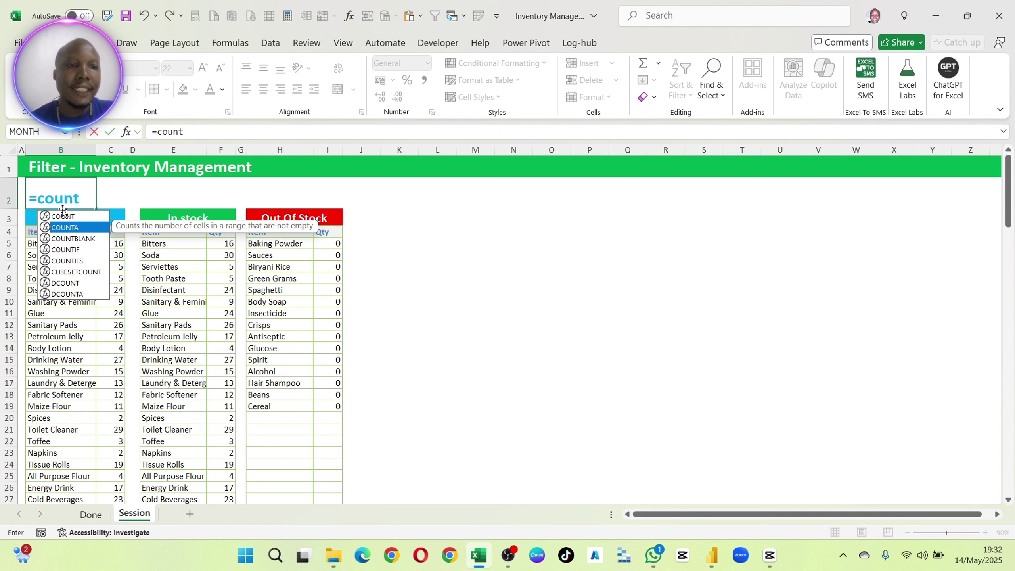
{"action": "key", "text": "Tab"}
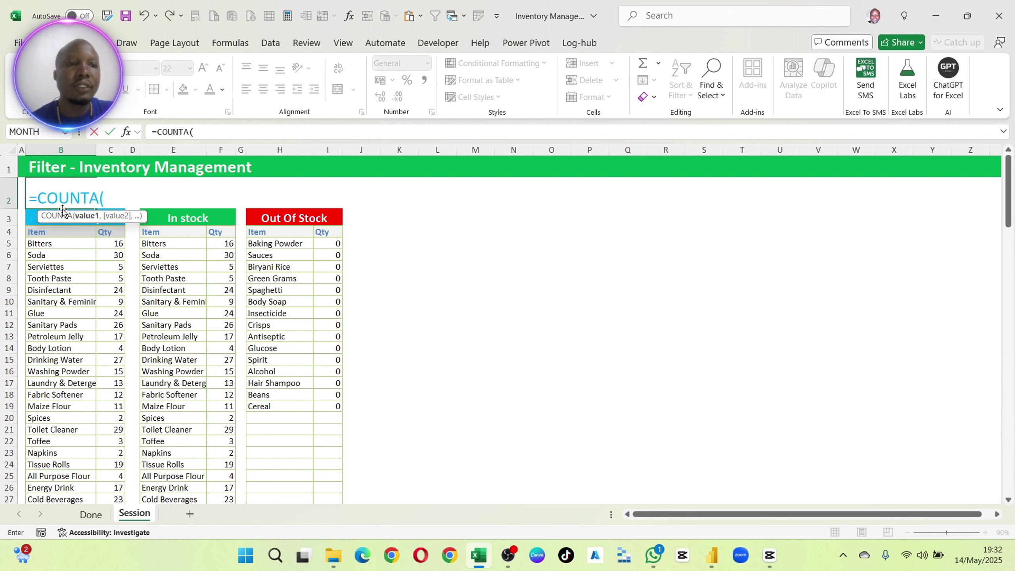
{"action": "left_click_drag", "start_coordinate": [51, 244], "coordinate": [61, 272]}
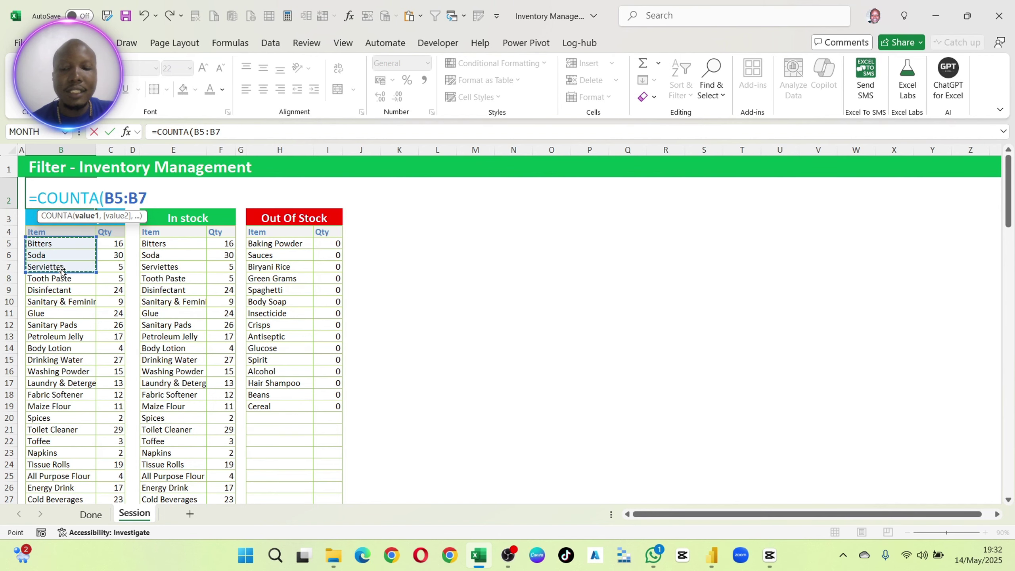
{"action": "key", "text": "ctrl+shift+Down"}
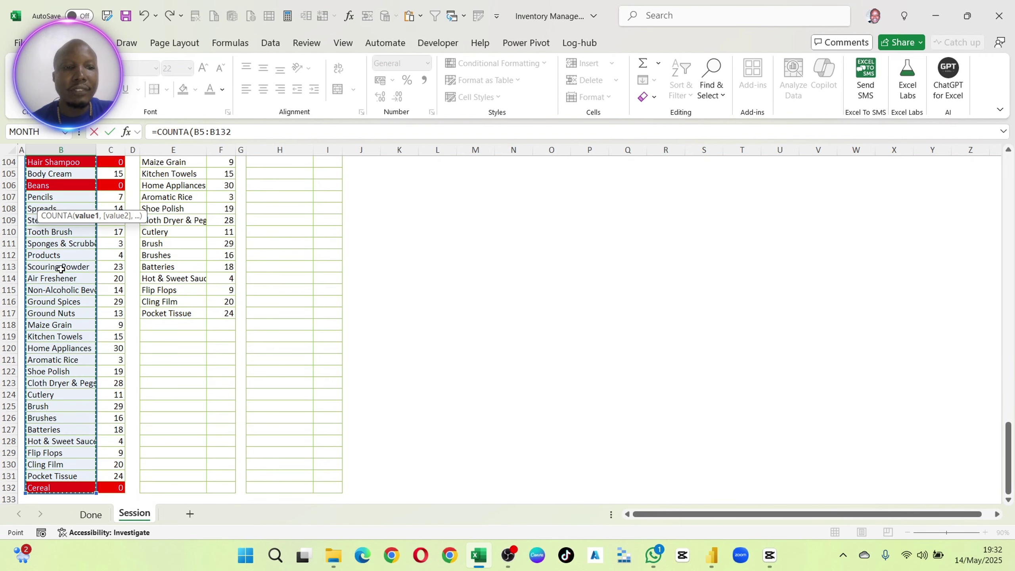
{"action": "key", "text": "Return"}
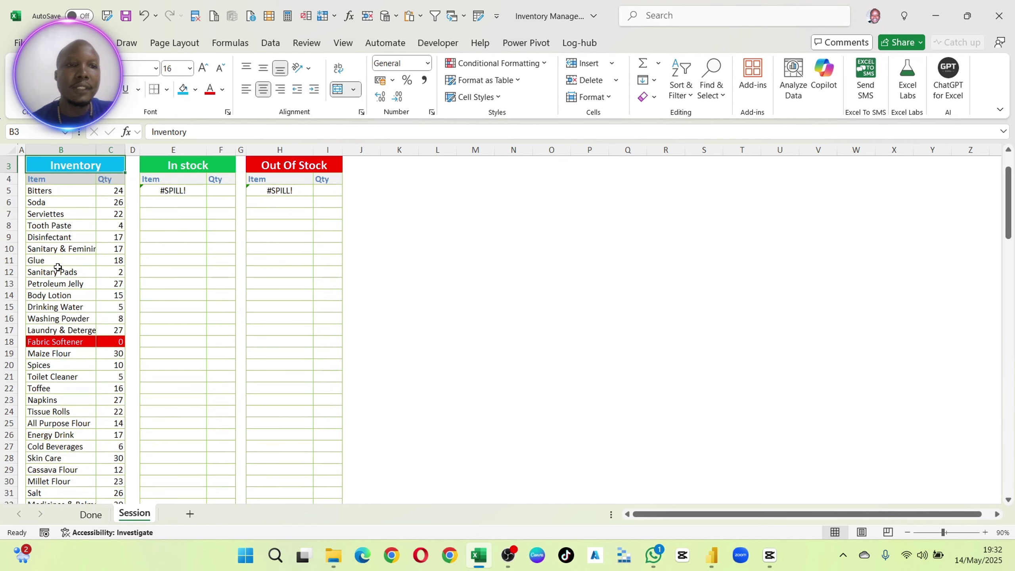
{"action": "scroll", "coordinate": [58, 268], "scroll_direction": "up", "scroll_amount": 1}
{"action": "key", "text": "Up"}
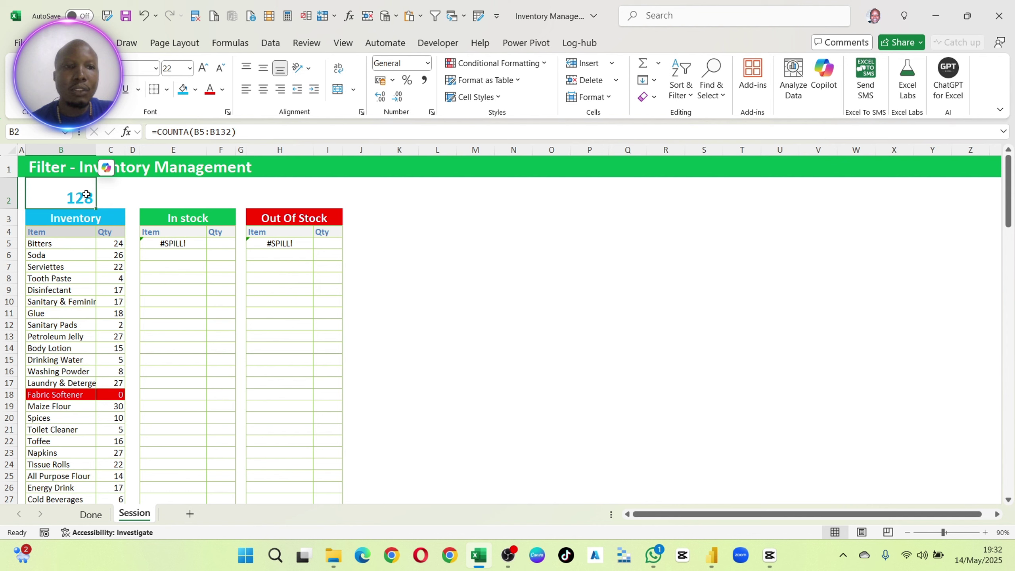
- Enter a COUNTA formula over the In stock item column, E5:E132, in cell E2
{"action": "left_click", "coordinate": [163, 198]}
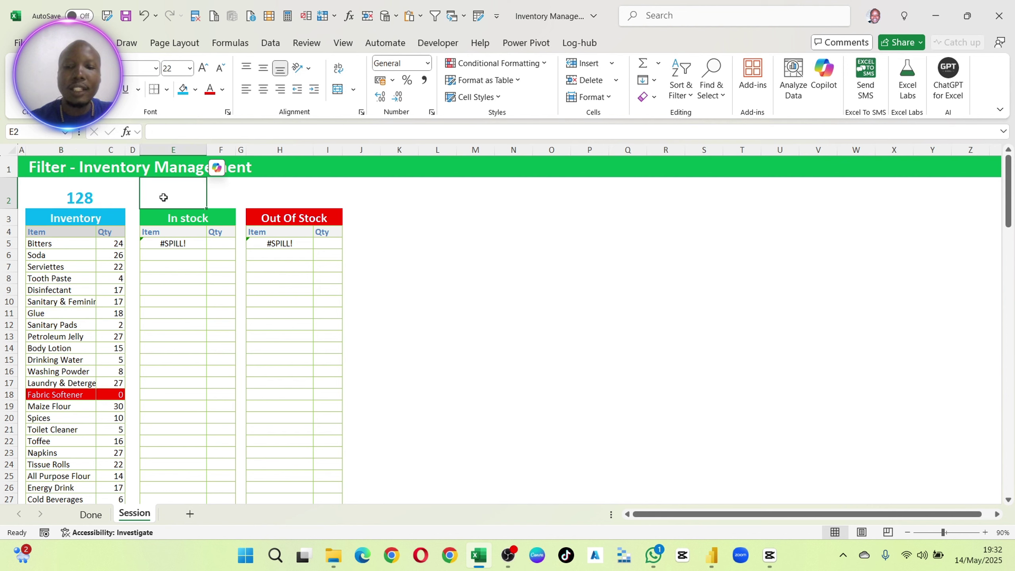
{"action": "type", "text": "=co"}
{"action": "type", "text": "u"}
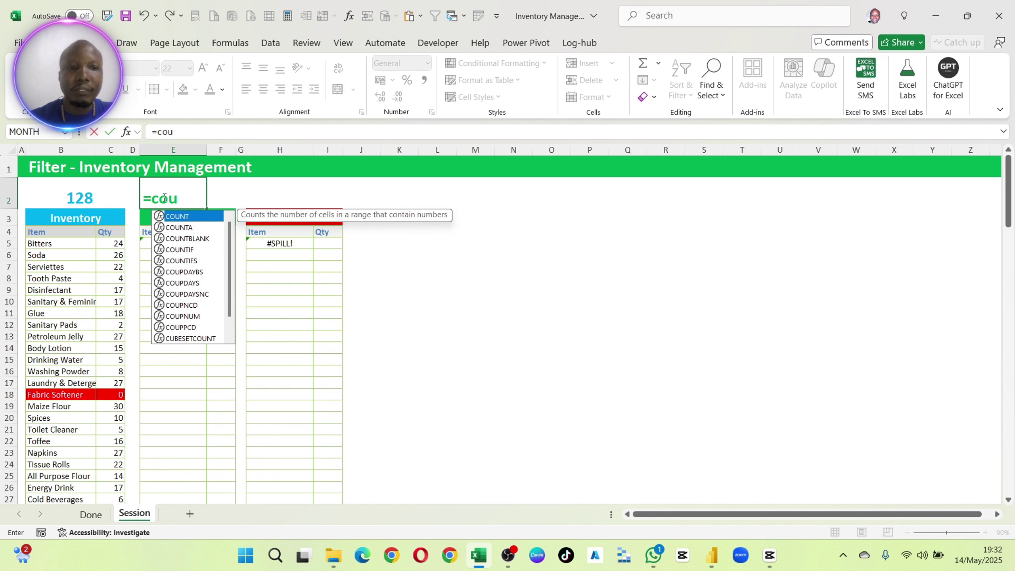
{"action": "key", "text": "Down"}
{"action": "key", "text": "Tab"}
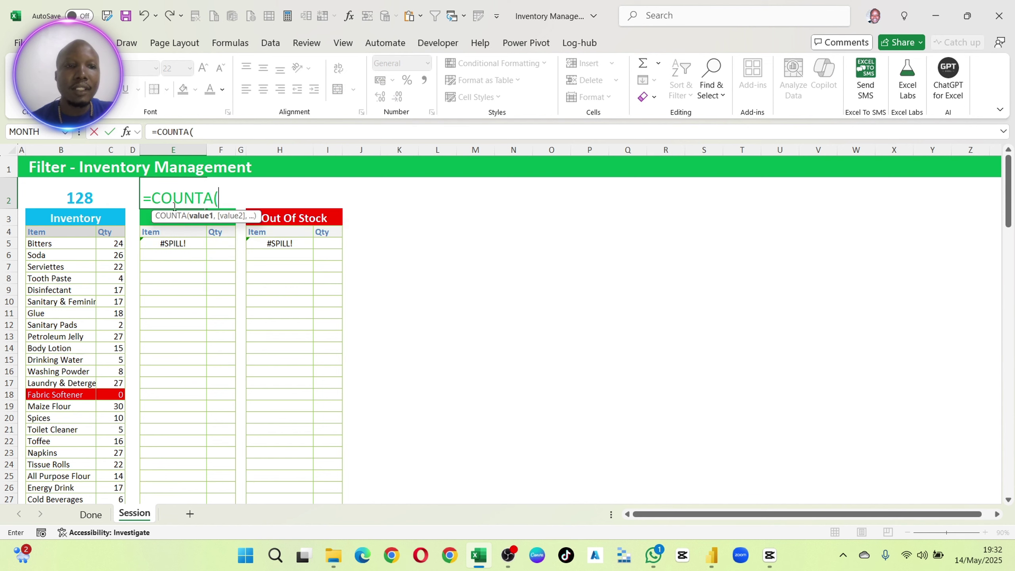
{"action": "left_click", "coordinate": [170, 243]}
{"action": "scroll", "coordinate": [201, 415], "scroll_direction": "down", "scroll_amount": 12}
{"action": "scroll", "coordinate": [206, 427], "scroll_direction": "down", "scroll_amount": 20}
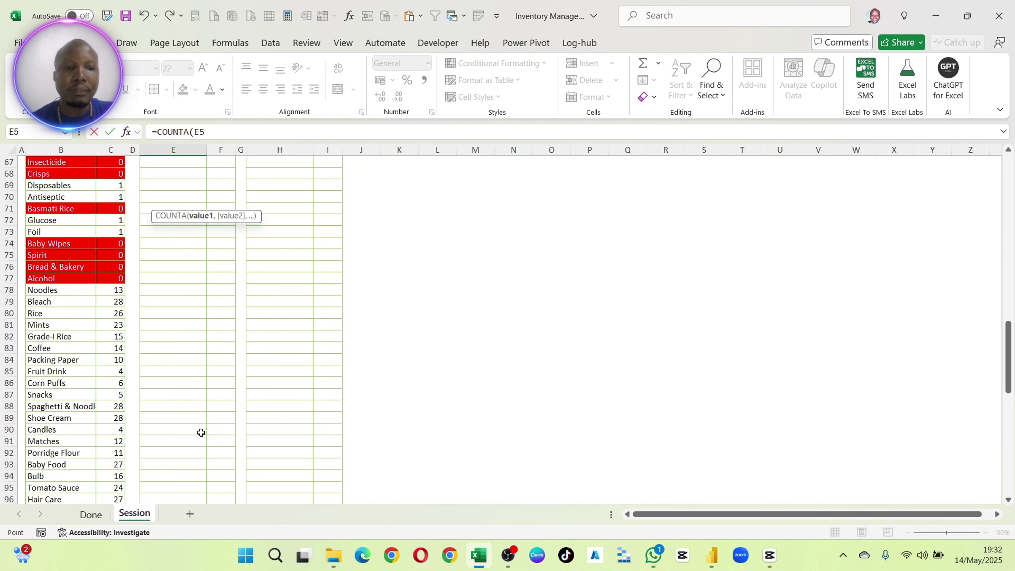
{"action": "scroll", "coordinate": [190, 462], "scroll_direction": "down", "scroll_amount": 5}
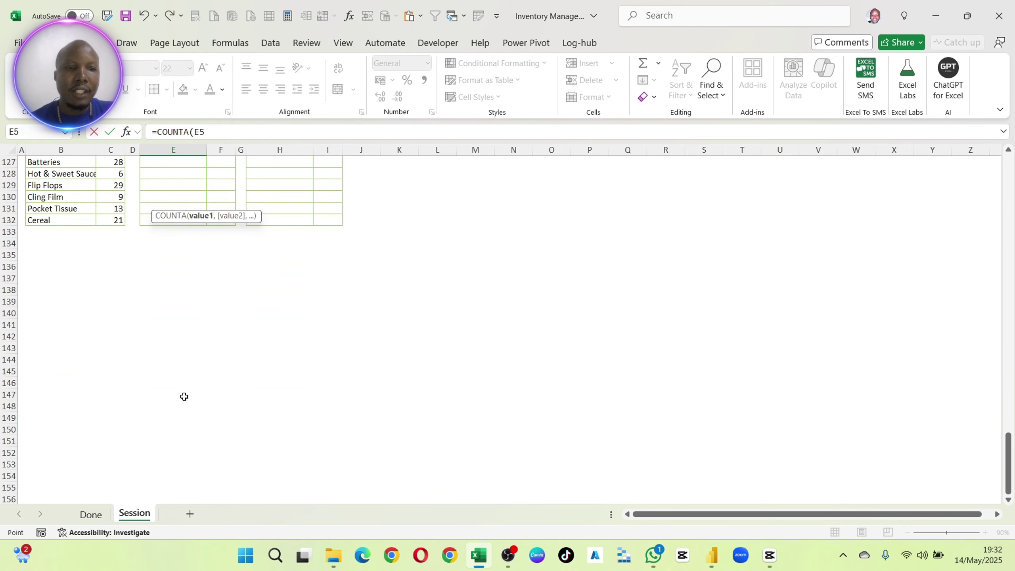
{"action": "left_click", "coordinate": [145, 220], "text": "shift"}
{"action": "key", "text": "Return"}
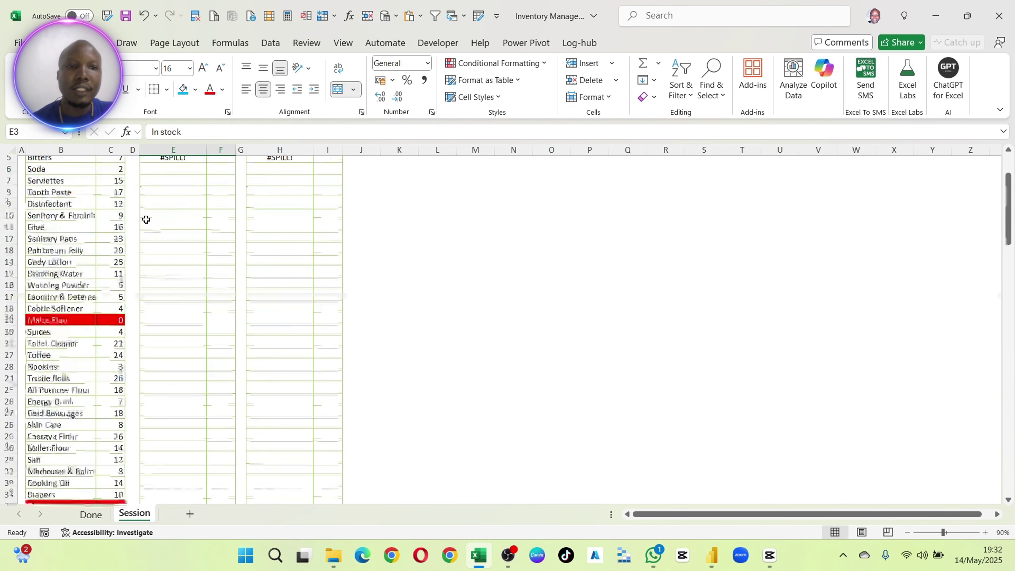
- Start a COUNTA formula in H2 above the Out Of Stock heading, with H6:H45 as its range
{"action": "left_click", "coordinate": [303, 201]}
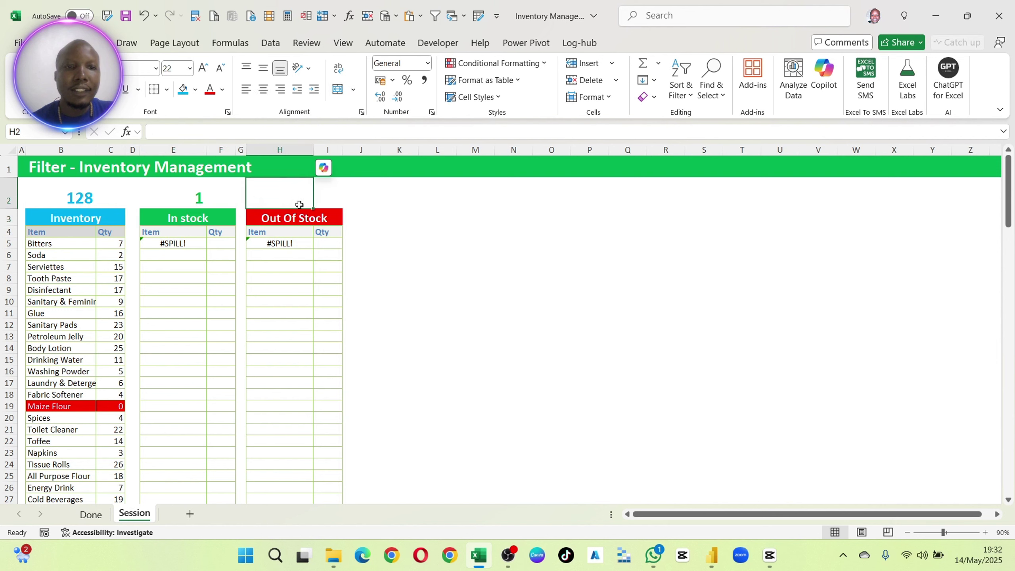
{"action": "type", "text": "="}
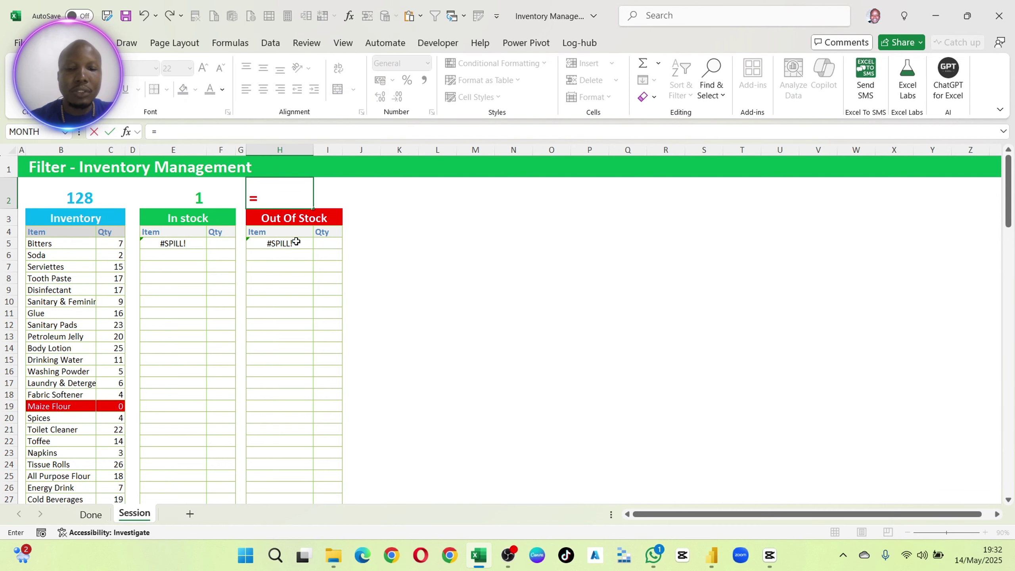
{"action": "type", "text": "count"}
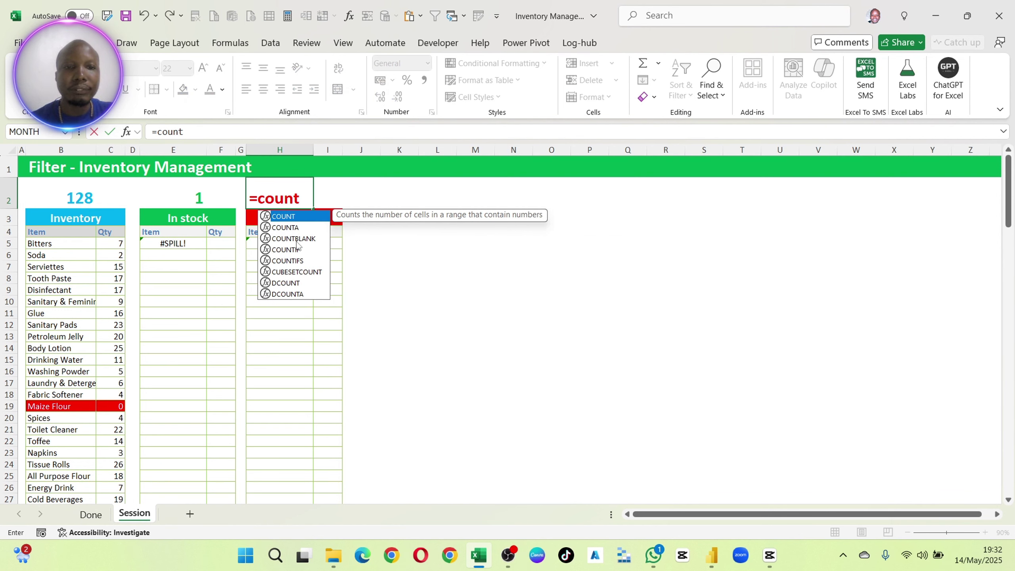
{"action": "key", "text": "Down"}
{"action": "key", "text": "Tab"}
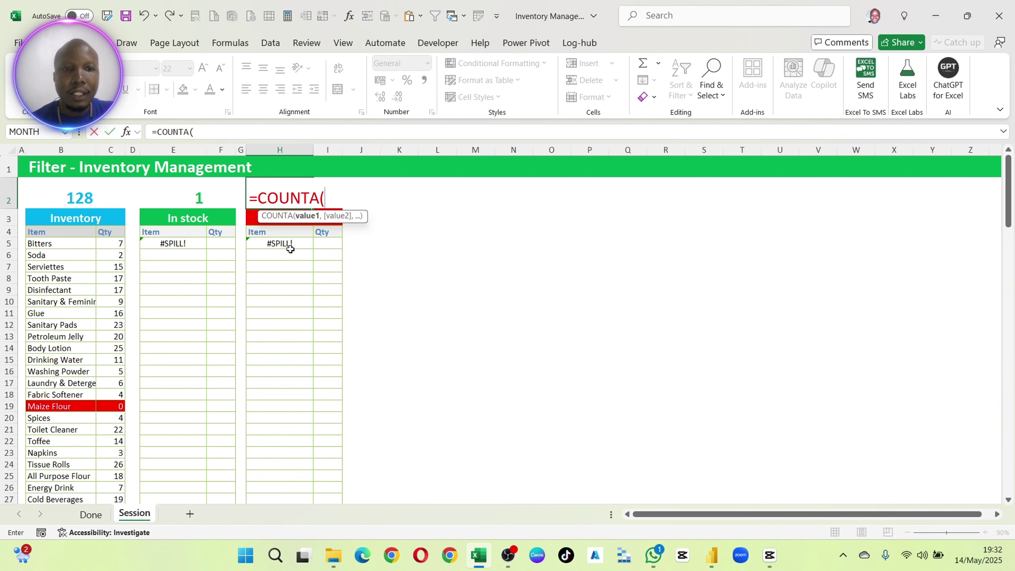
{"action": "mouse_move", "coordinate": [290, 255]}
{"action": "left_mouse_down"}
{"action": "mouse_move", "coordinate": [288, 502]}
{"action": "mouse_move", "coordinate": [284, 227]}
{"action": "mouse_move", "coordinate": [280, 237]}
{"action": "left_mouse_up"}
{"action": "scroll", "coordinate": [280, 238], "scroll_direction": "up", "scroll_amount": 6}
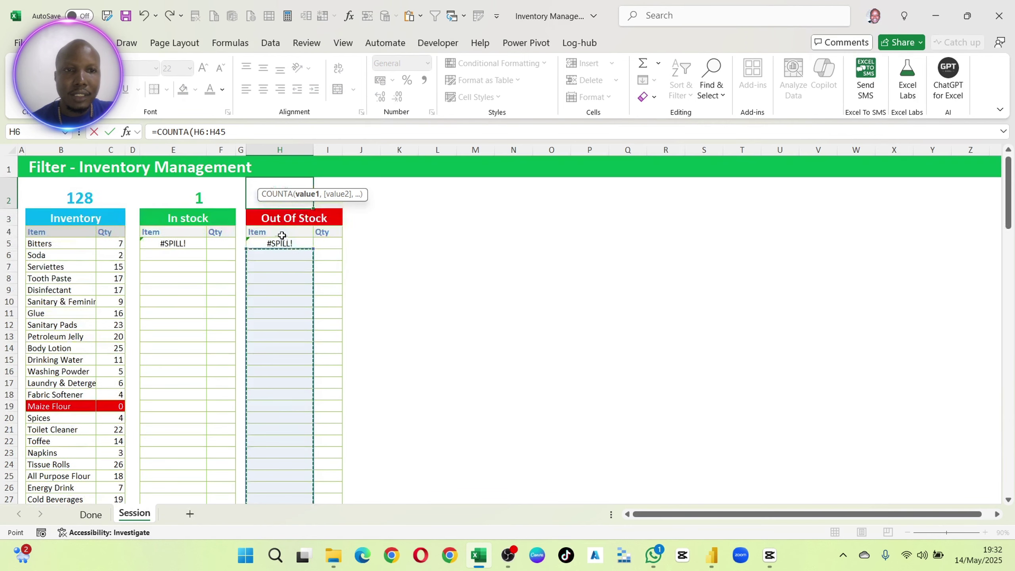
- Correct the COUNTA range in H2 to H5:H132 and enter the formula
{"action": "left_click", "coordinate": [204, 131]}
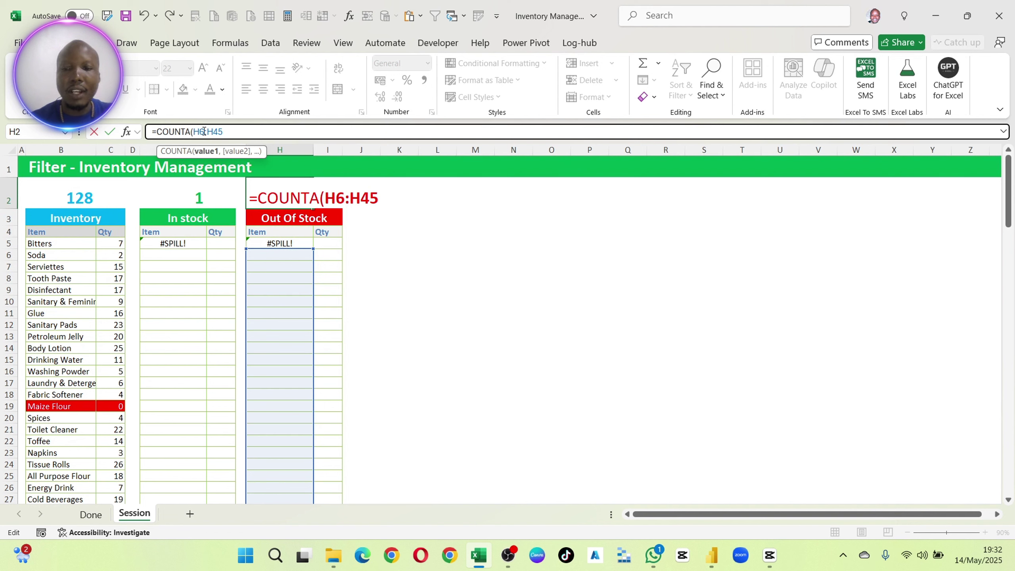
{"action": "key", "text": "BackSpace"}
{"action": "type", "text": "5:H"}
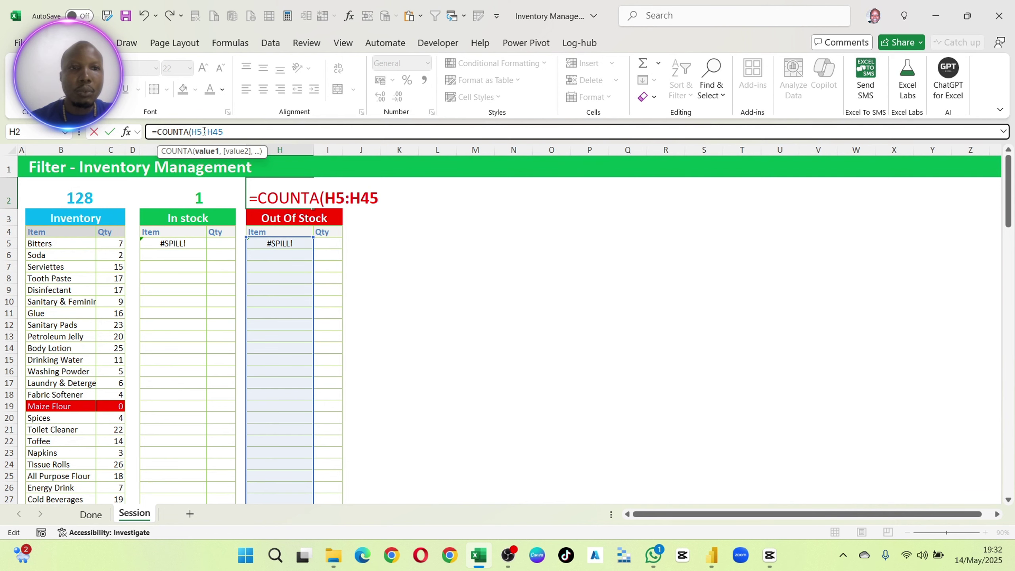
{"action": "type", "text": "132"}
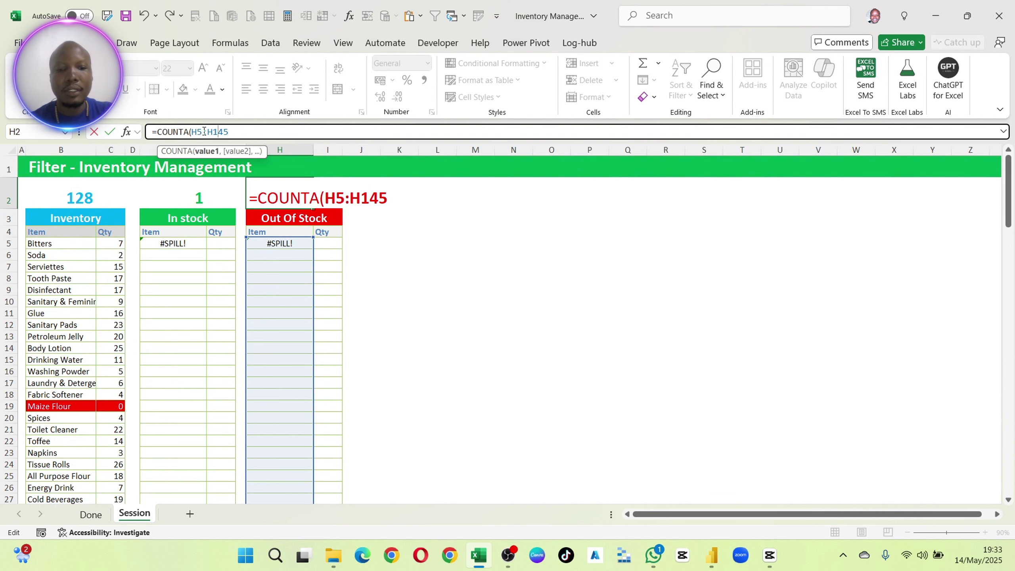
{"action": "key", "text": "Delete"}
{"action": "key", "text": "Delete"}
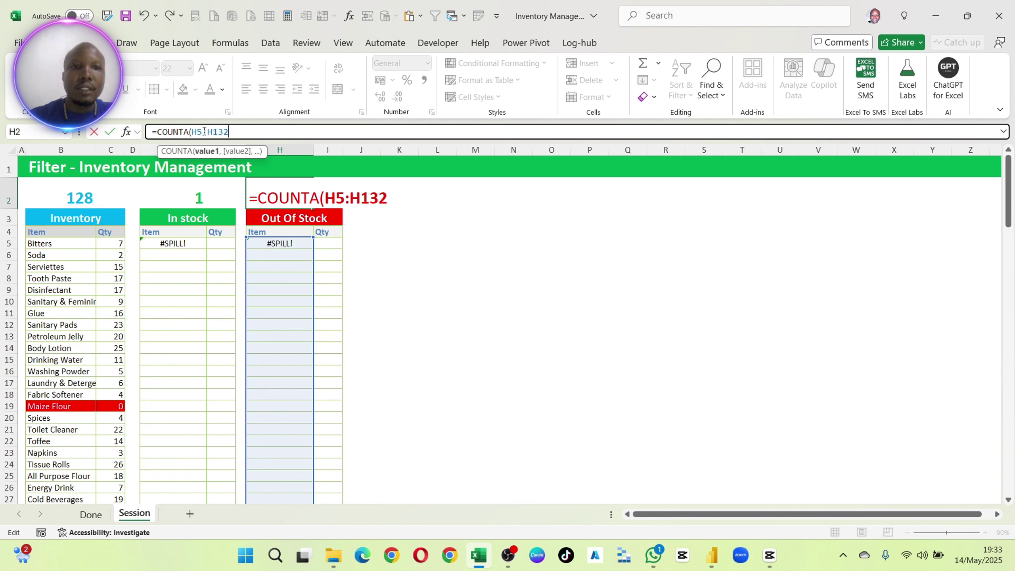
{"action": "key", "text": "Return"}
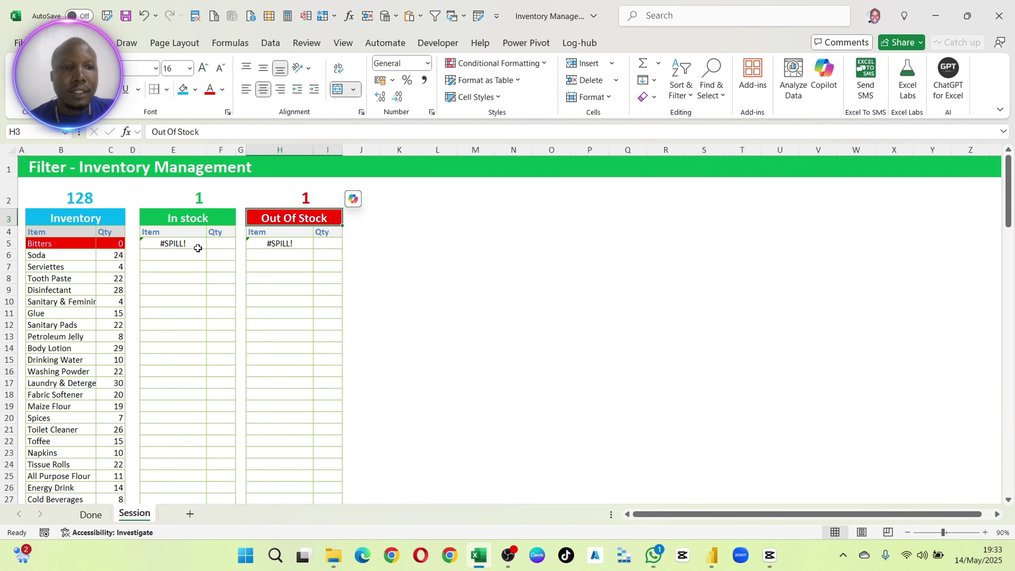
- Re-enter the unchanged FILTER formulas in E5 and H5 to recalculate the in-stock and out-of-stock lists
{"action": "left_click", "coordinate": [200, 245]}
{"action": "double_click", "coordinate": [194, 242]}
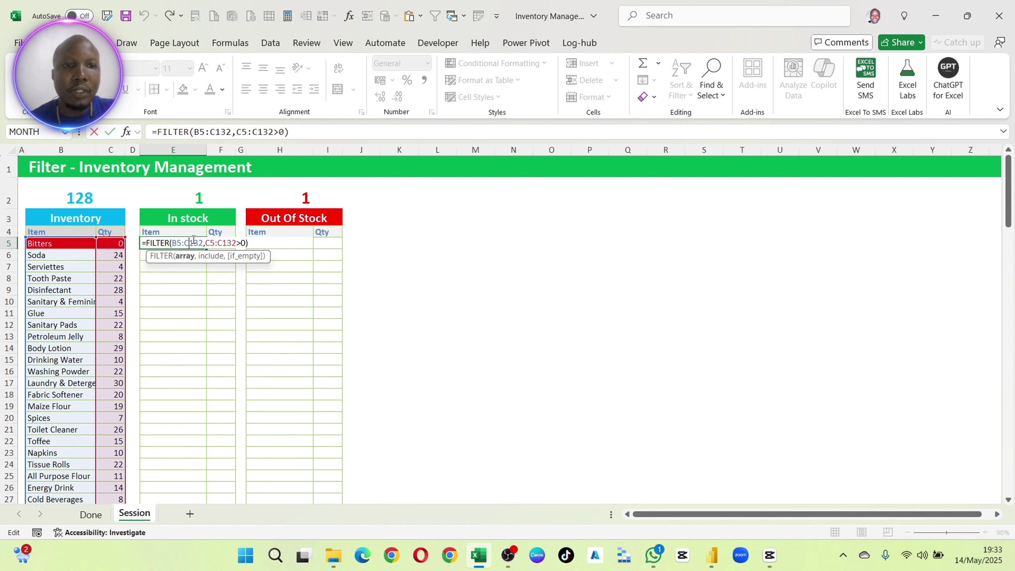
{"action": "key", "text": "Return"}
{"action": "left_click", "coordinate": [276, 243]}
{"action": "type", "text": "=FILTER(B5:C132,C5:C132=0)"}
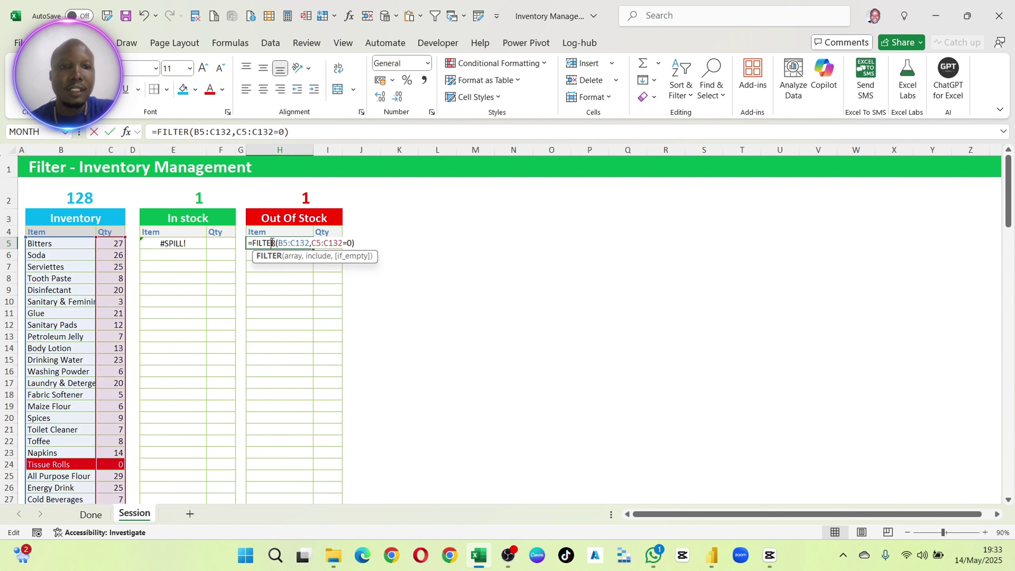
{"action": "key", "text": "Return"}
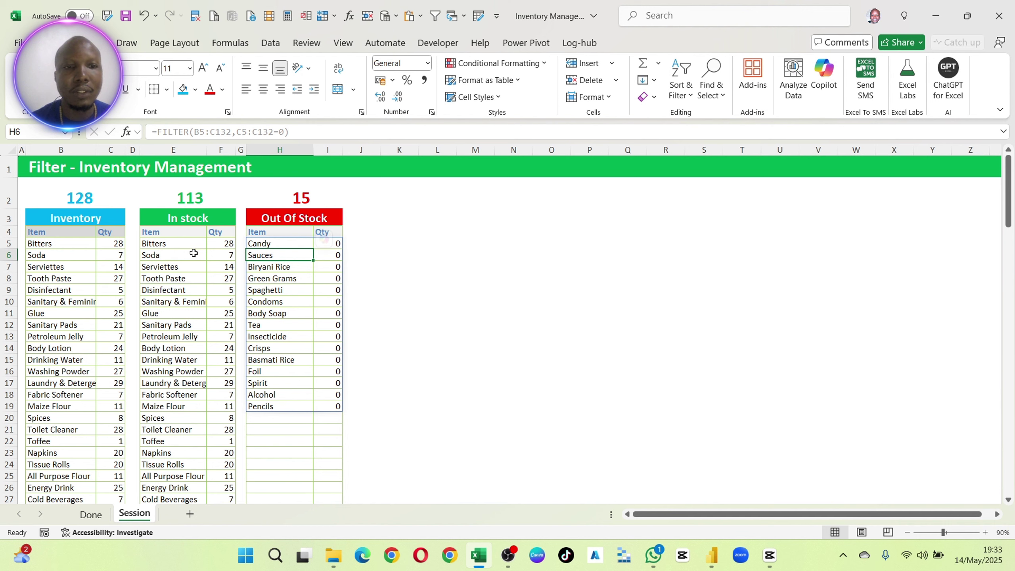
- Check the In stock and Out Of Stock quantities against the highlighted zero-quantity items in the inventory
{"action": "left_click_drag", "start_coordinate": [227, 243], "coordinate": [223, 412]}
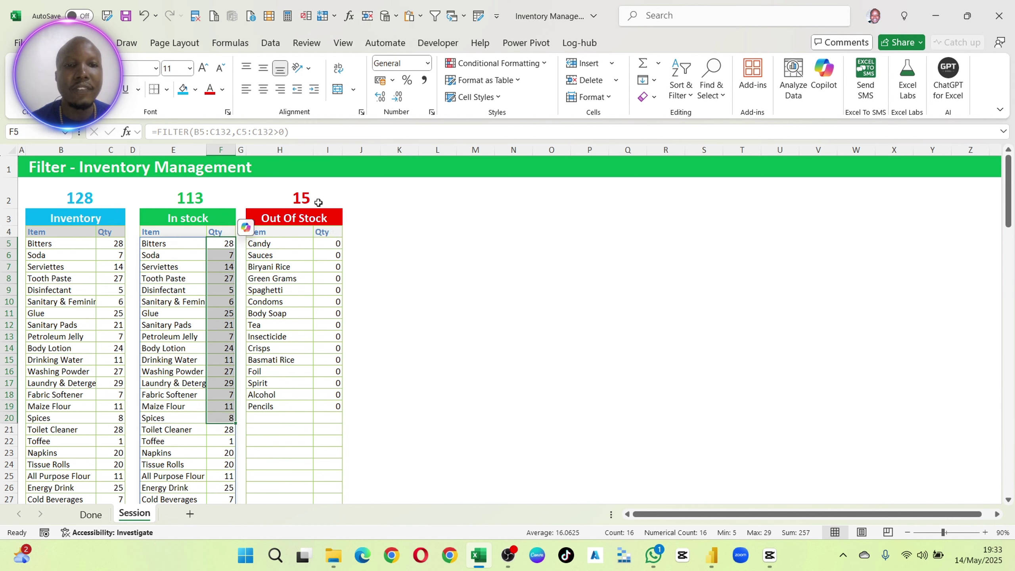
{"action": "left_click_drag", "start_coordinate": [331, 244], "coordinate": [332, 399]}
{"action": "scroll", "coordinate": [66, 378], "scroll_direction": "down", "scroll_amount": 12}
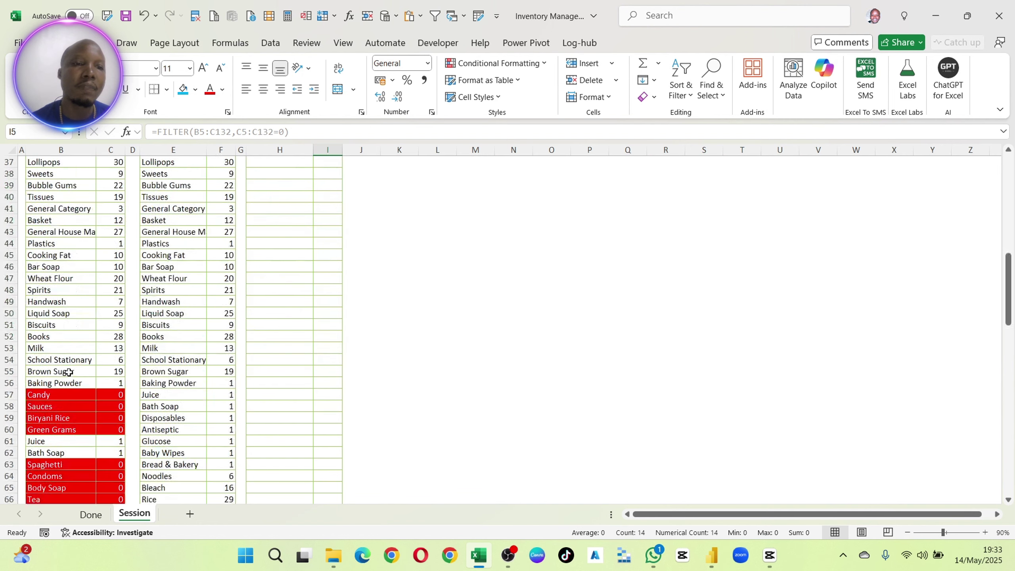
{"action": "scroll", "coordinate": [68, 372], "scroll_direction": "down", "scroll_amount": 7}
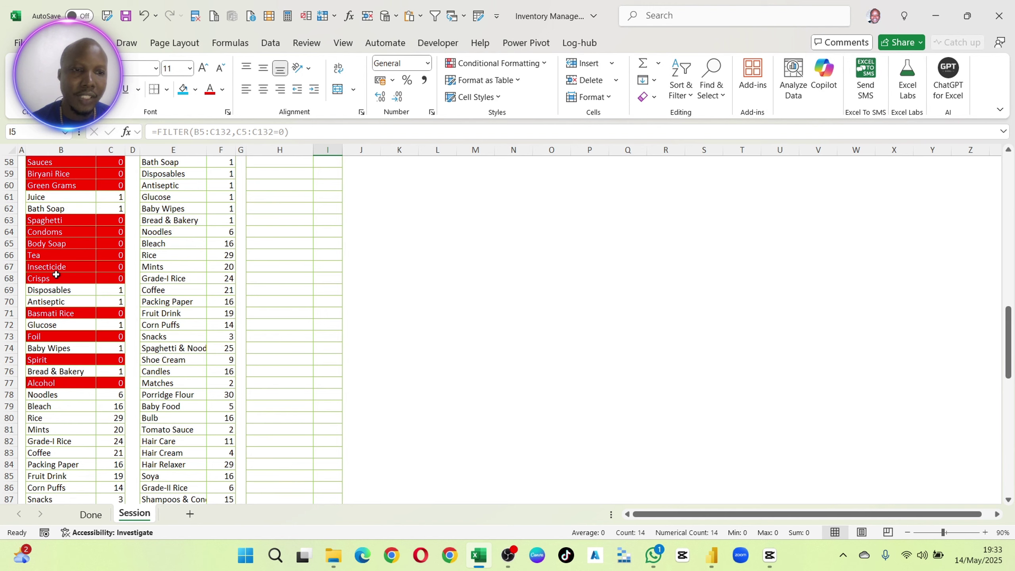
{"action": "scroll", "coordinate": [93, 338], "scroll_direction": "up", "scroll_amount": 19}
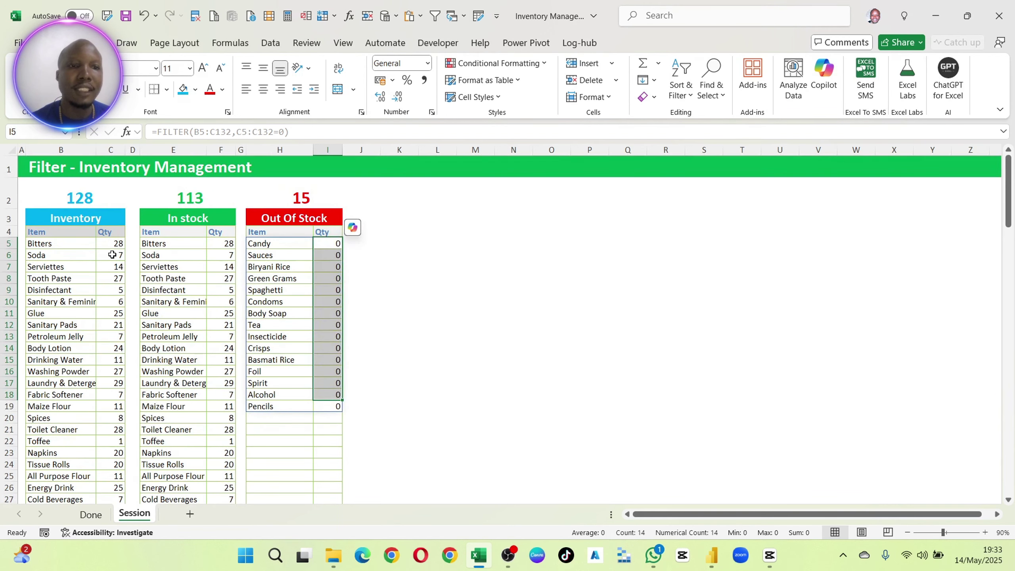
- Re-enter the unchanged FILTER formula in H5 and recalculate the workbook repeatedly to test both lists and their counts
{"action": "double_click", "coordinate": [271, 243]}
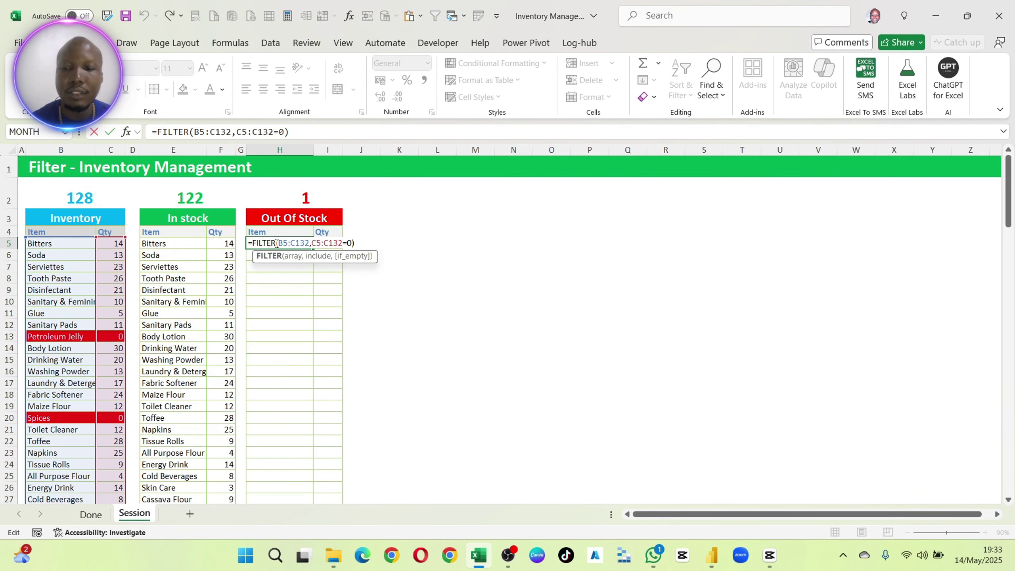
{"action": "key", "text": "Return"}
{"action": "left_click", "coordinate": [283, 244]}
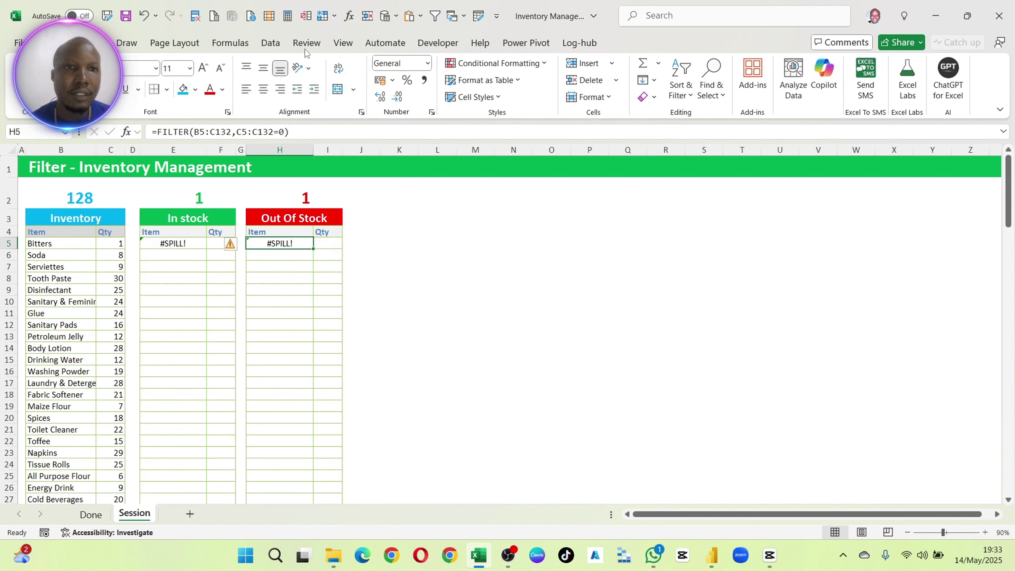
{"action": "left_click", "coordinate": [288, 16]}
{"action": "left_click", "coordinate": [288, 17]}
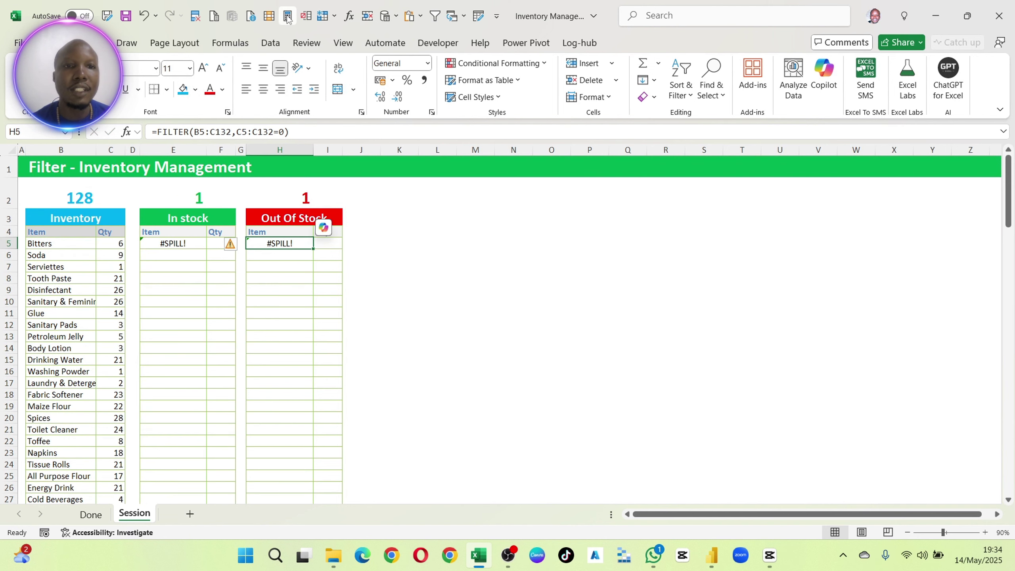
{"action": "left_click", "coordinate": [288, 16]}
{"action": "left_click", "coordinate": [287, 17]}
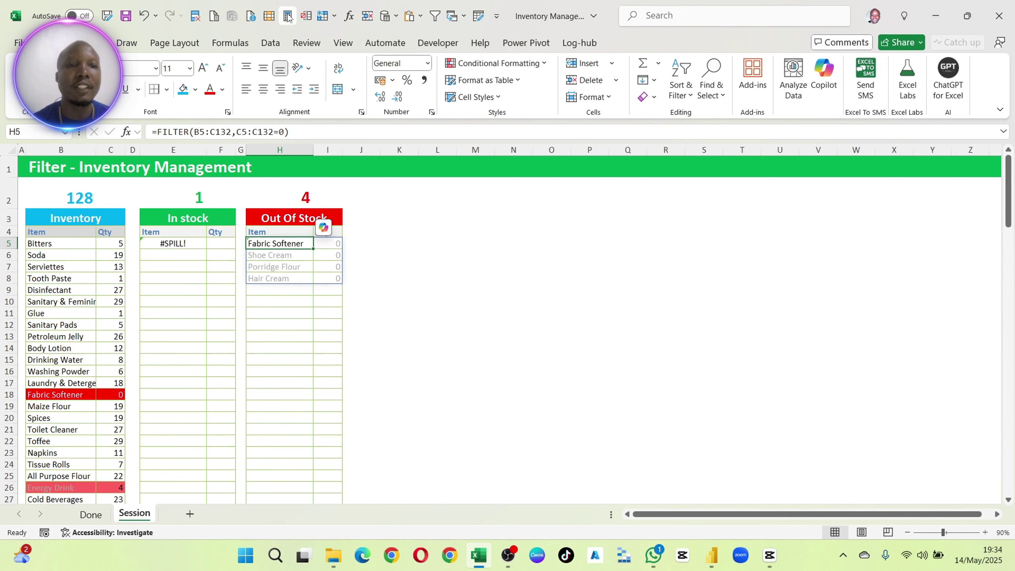
{"action": "left_click", "coordinate": [288, 17]}
{"action": "left_click", "coordinate": [288, 16]}
{"action": "left_click", "coordinate": [288, 17]}
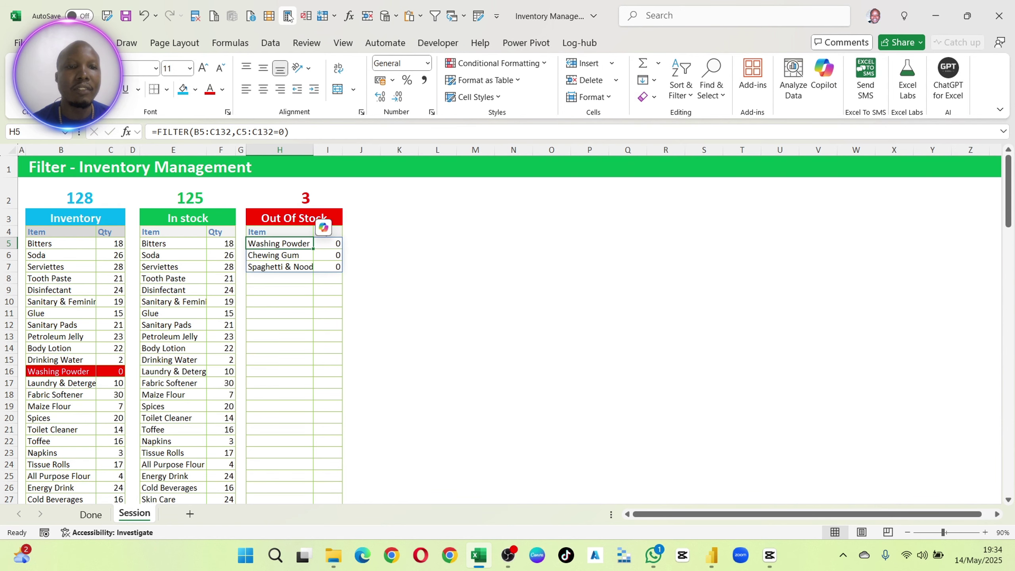
{"action": "left_click", "coordinate": [288, 17]}
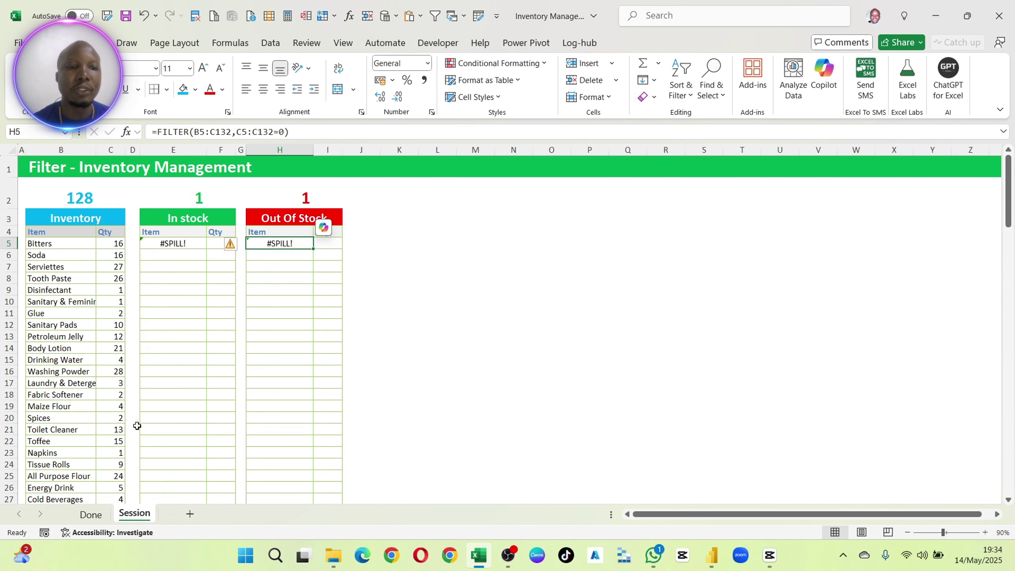
- Look through the inventory list and inspect the quantity formula in C5 and the FILTER formula in E5
{"action": "scroll", "coordinate": [204, 385], "scroll_direction": "down", "scroll_amount": 7}
{"action": "scroll", "coordinate": [179, 285], "scroll_direction": "up", "scroll_amount": 7}
{"action": "left_click", "coordinate": [110, 246]}
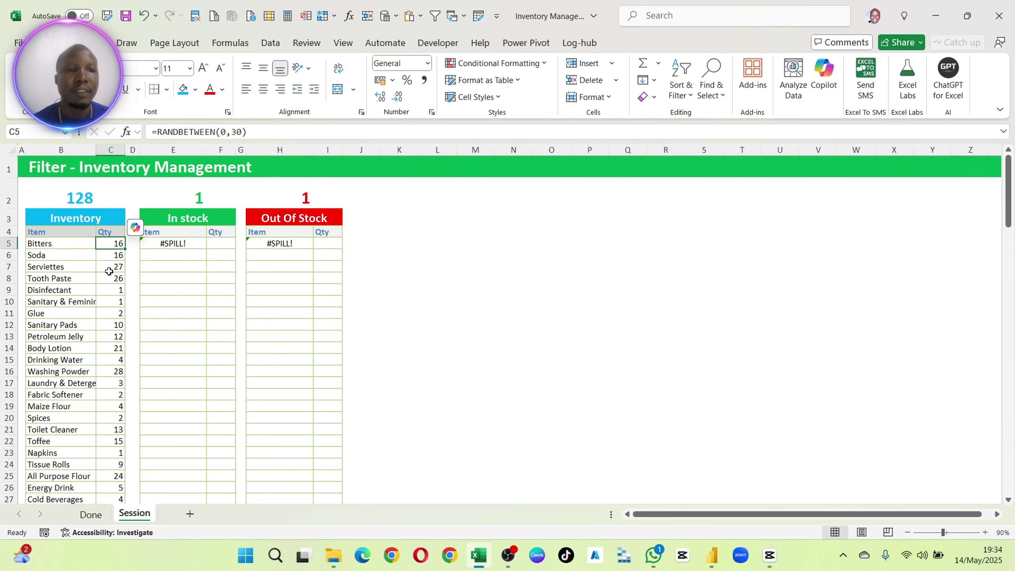
{"action": "left_click", "coordinate": [166, 242]}
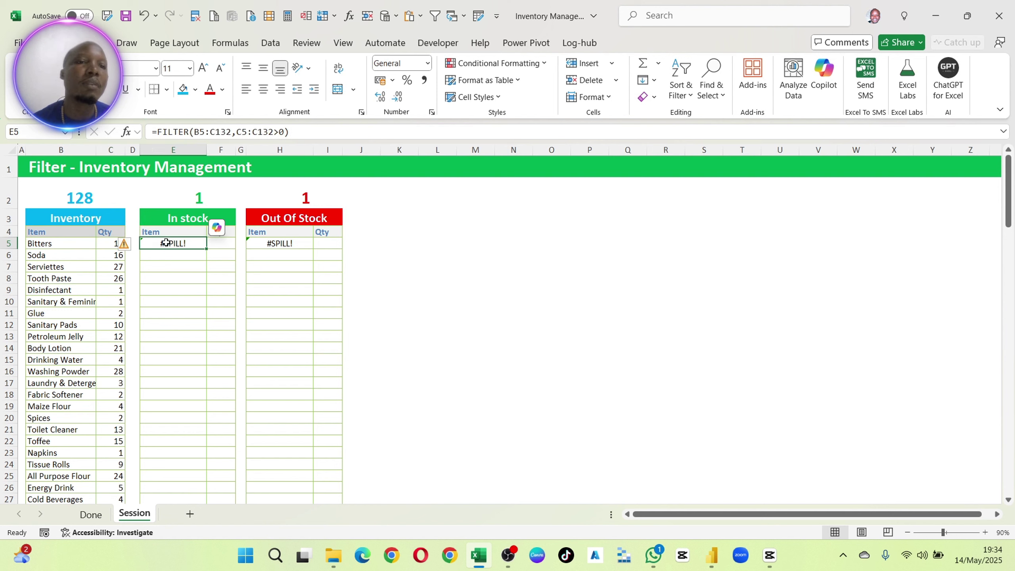